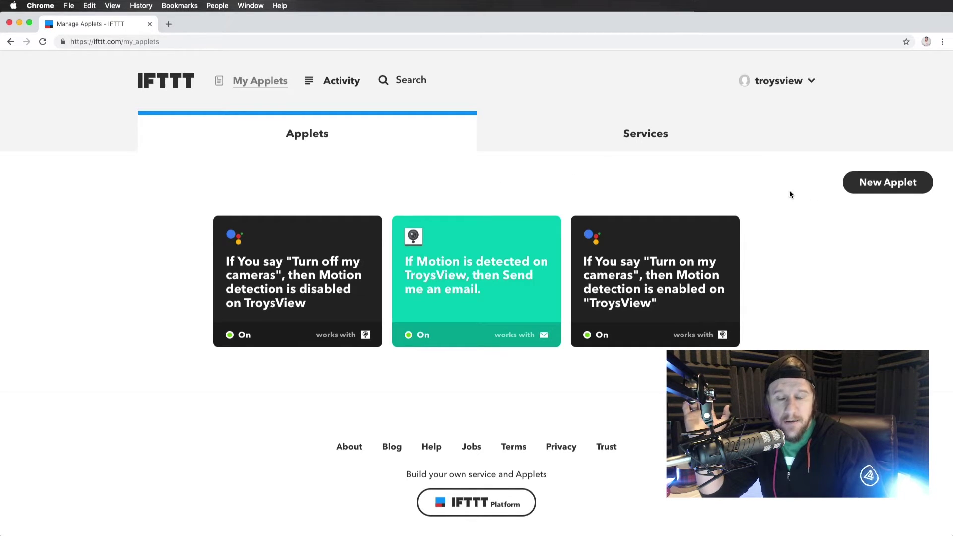
# Step: Start a new applet and pick Google Assistant, searched as 'google', as the trigger service
pyautogui.click(854, 186)
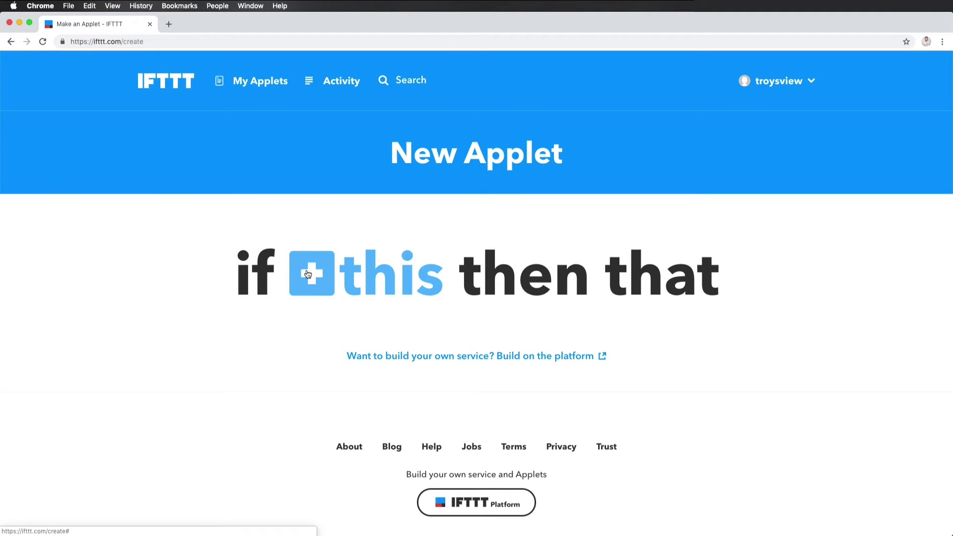
pyautogui.click(306, 269)
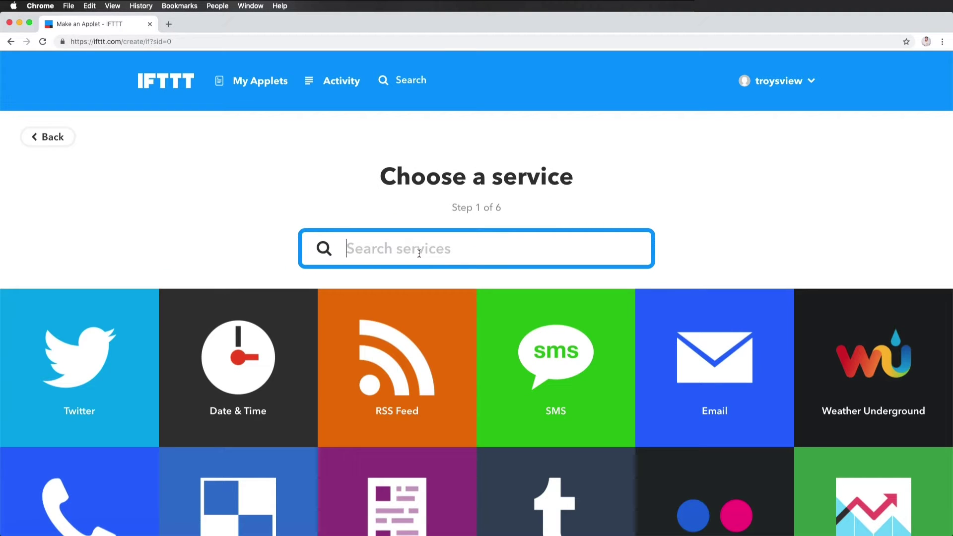
pyautogui.write('google')
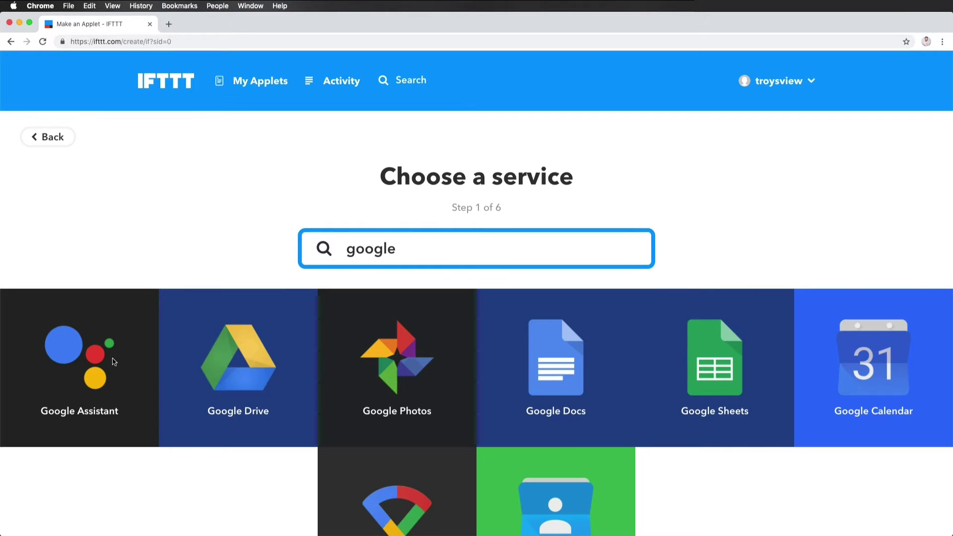
pyautogui.click(67, 383)
# Step: Create a Say a simple phrase trigger: 'Turn On Camera', alternative 'Turn on cam', reply 'Ten four good buddy'
pyautogui.click(181, 270)
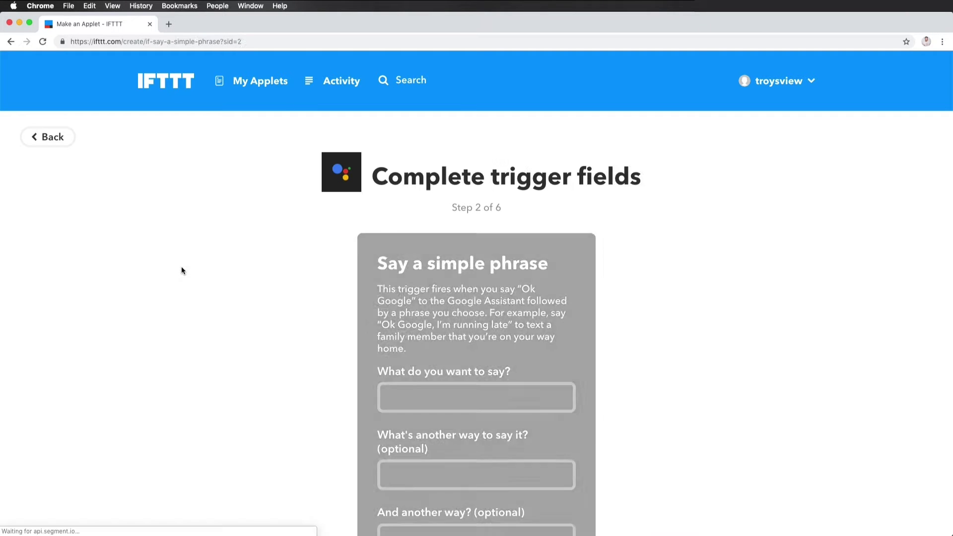
pyautogui.scroll(-3, 277, 263)
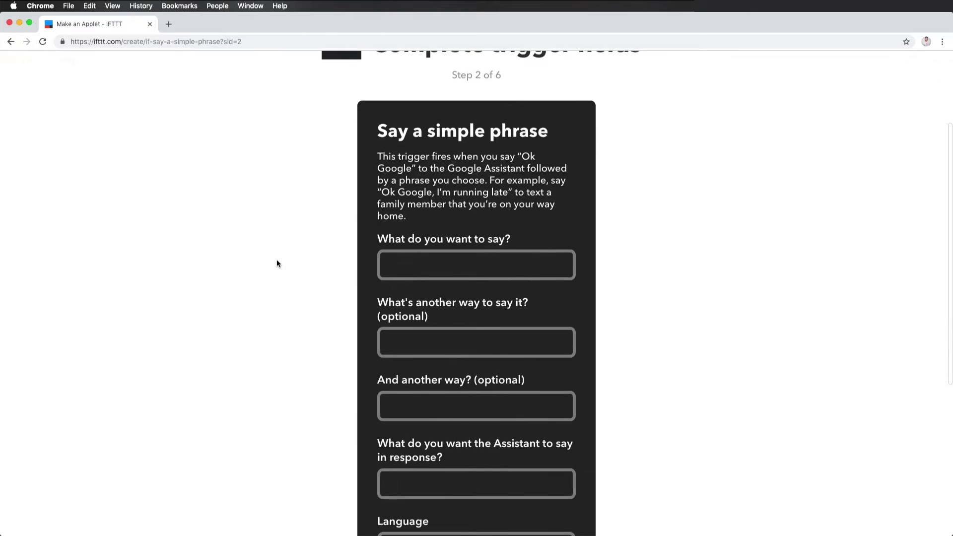
pyautogui.scroll(-2, 318, 211)
pyautogui.click(415, 180)
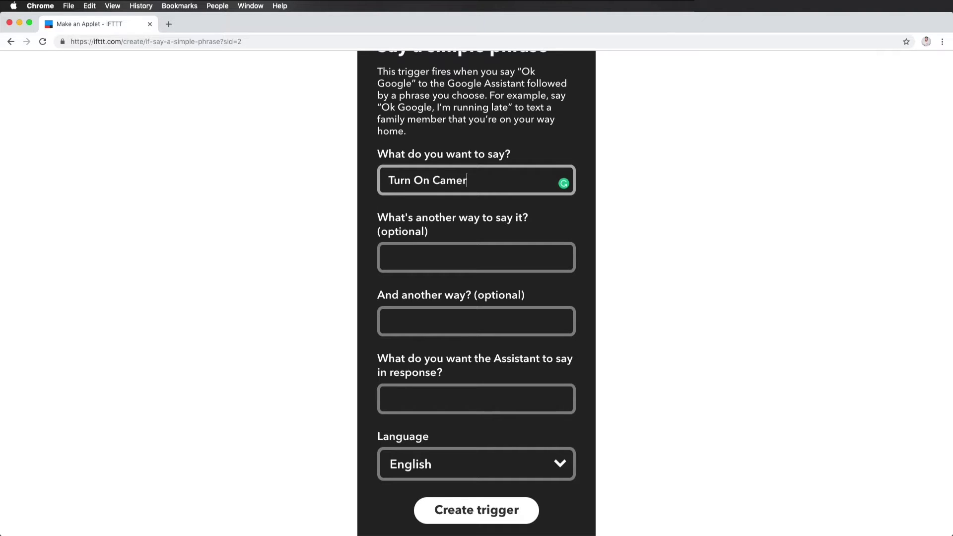
pyautogui.click(412, 254)
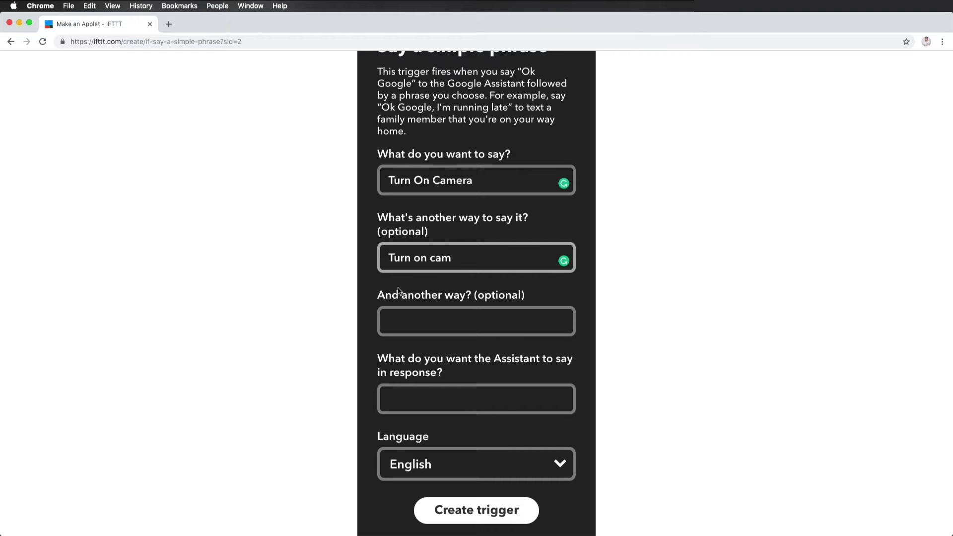
pyautogui.click(416, 401)
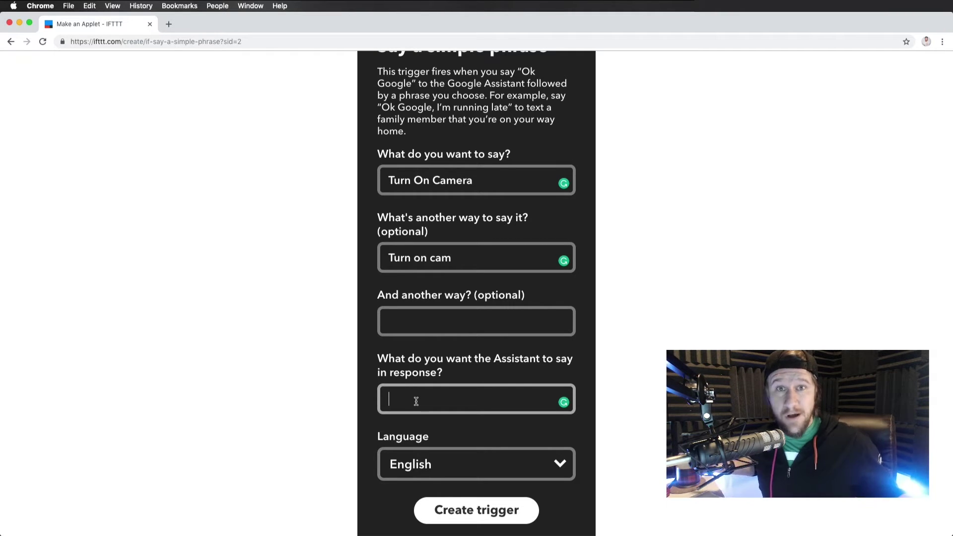
pyautogui.click(416, 401)
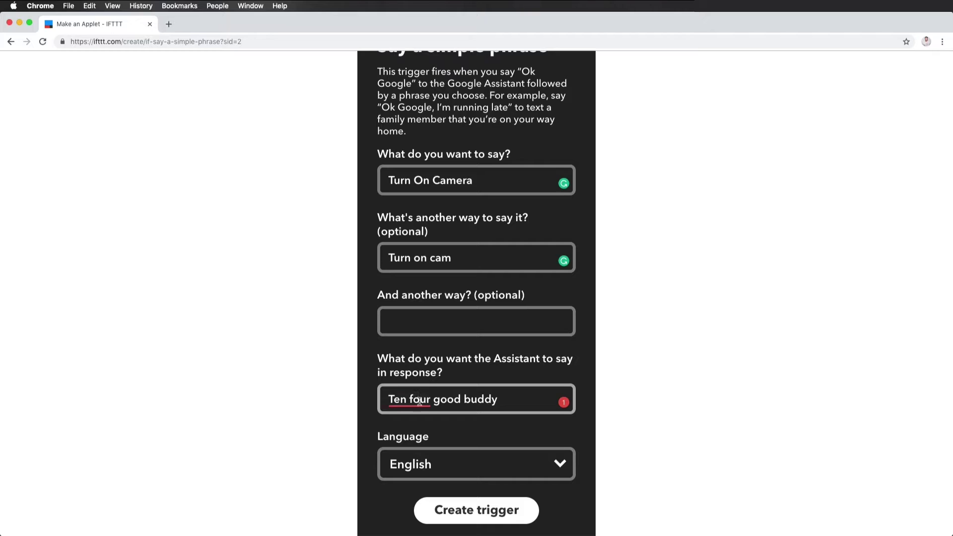
pyautogui.moveTo(411, 401)
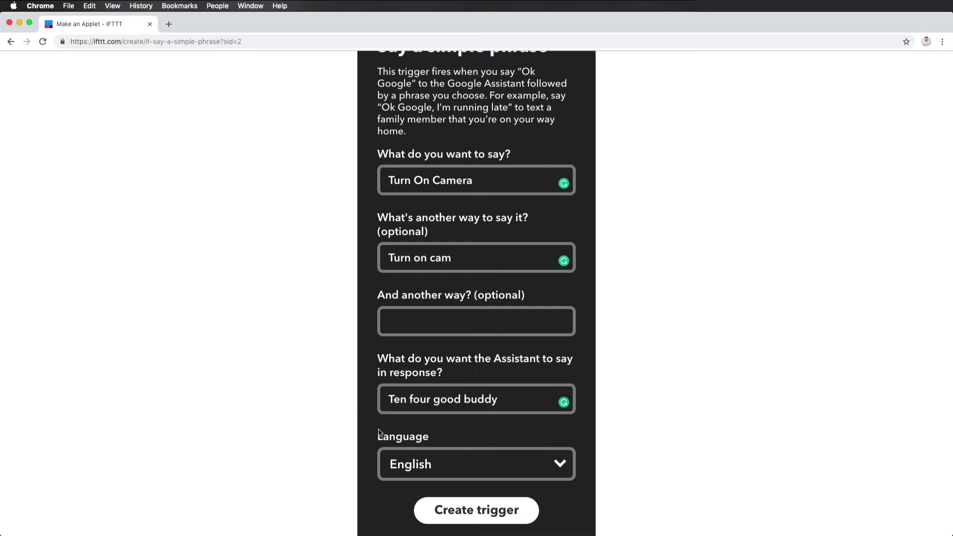
pyautogui.scroll(-3, 378, 431)
pyautogui.click(472, 368)
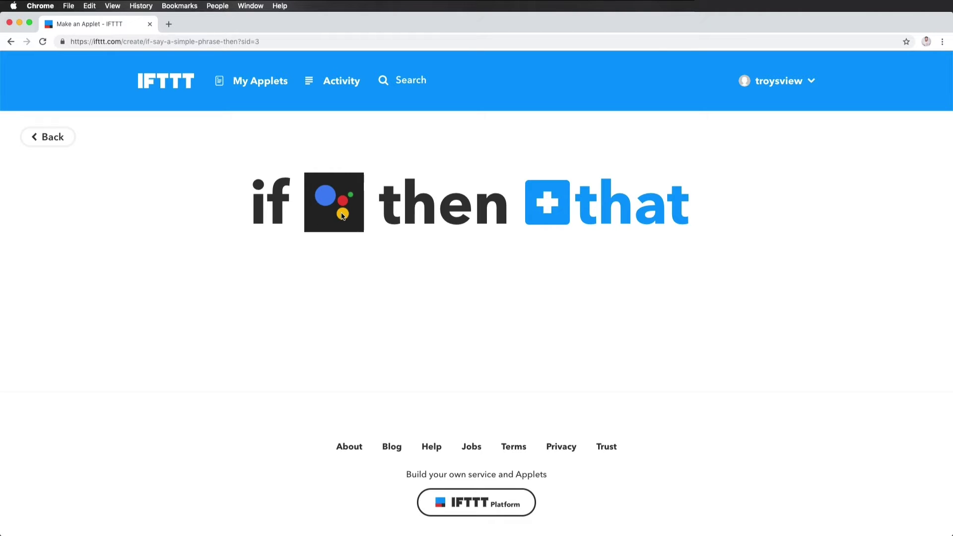
# Step: Add a Wyze Enable motion detection action for the TroysView camera
pyautogui.click(616, 207)
pyautogui.write('wy')
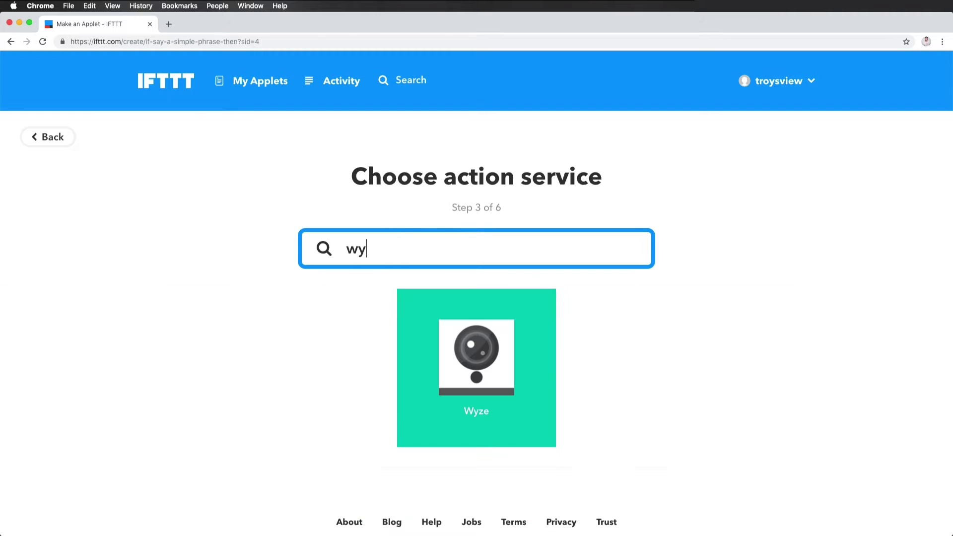
pyautogui.click(511, 417)
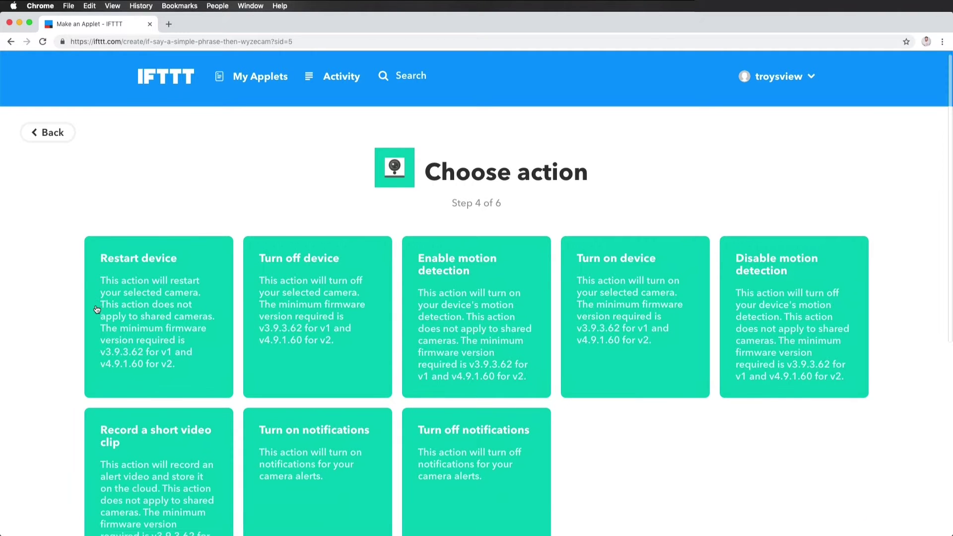
pyautogui.scroll(-3, 97, 309)
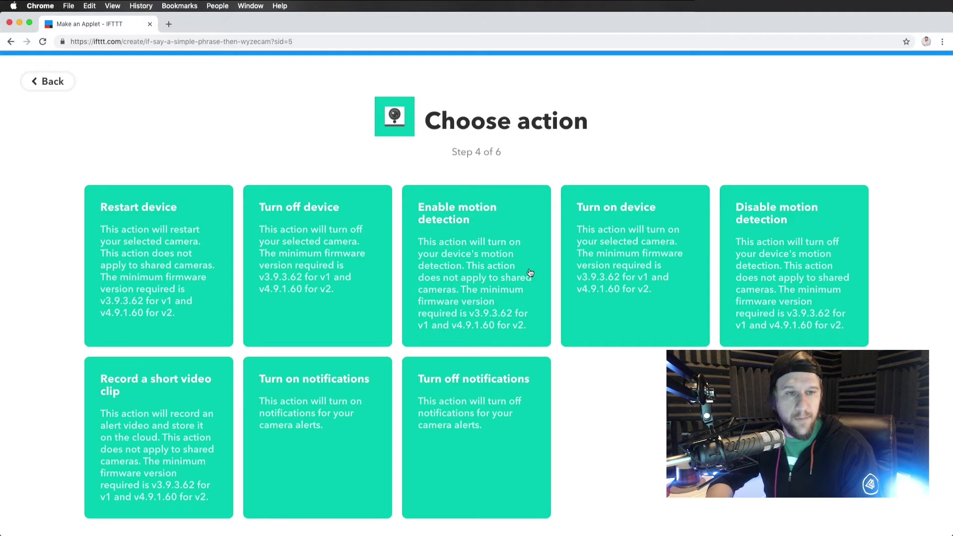
pyautogui.click(487, 218)
pyautogui.click(425, 360)
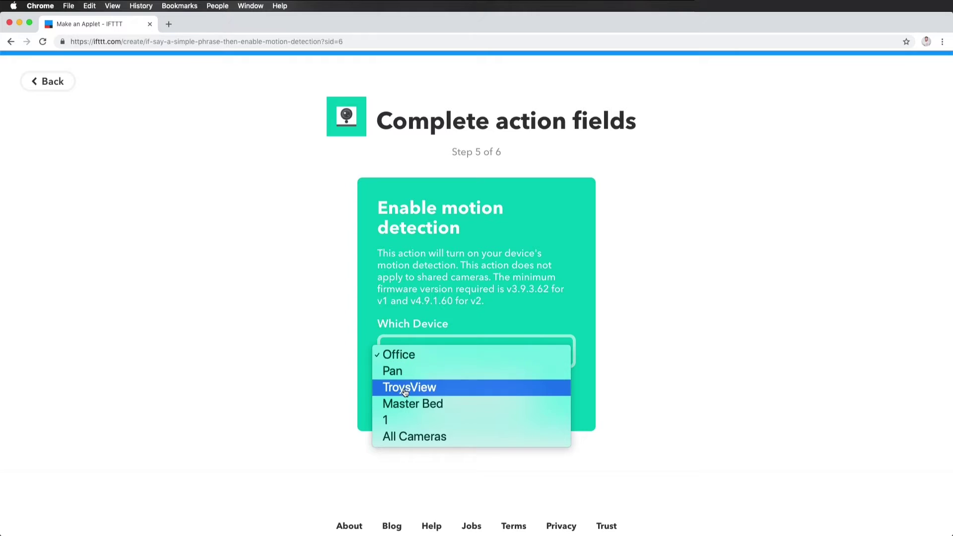
pyautogui.click(425, 387)
pyautogui.click(444, 403)
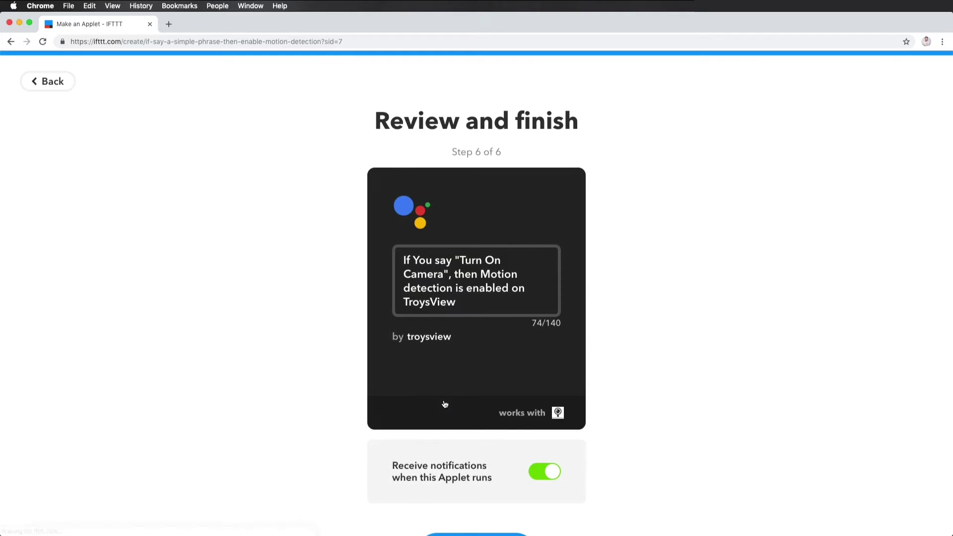
# Step: Finish the Turn On Camera applet and go back to My Applets
pyautogui.scroll(-3, 634, 425)
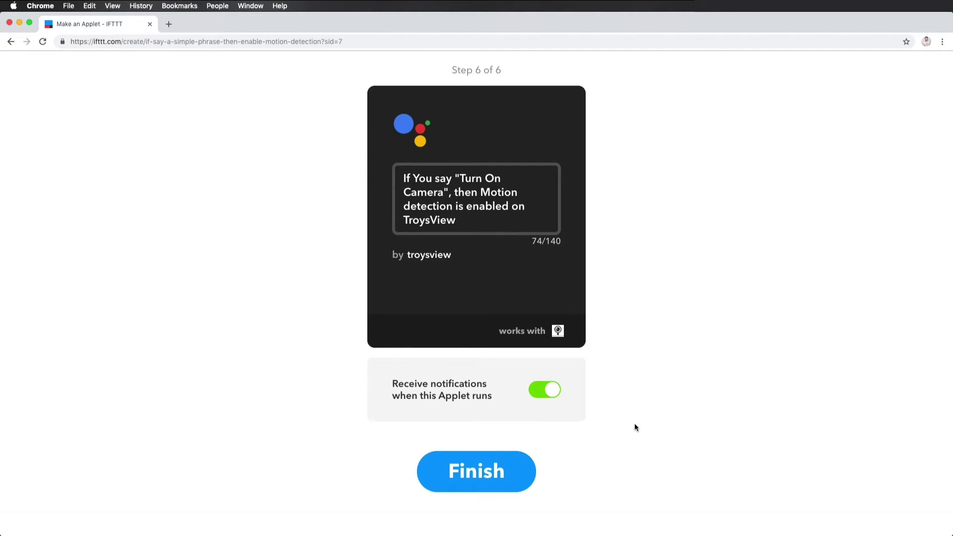
pyautogui.click(495, 469)
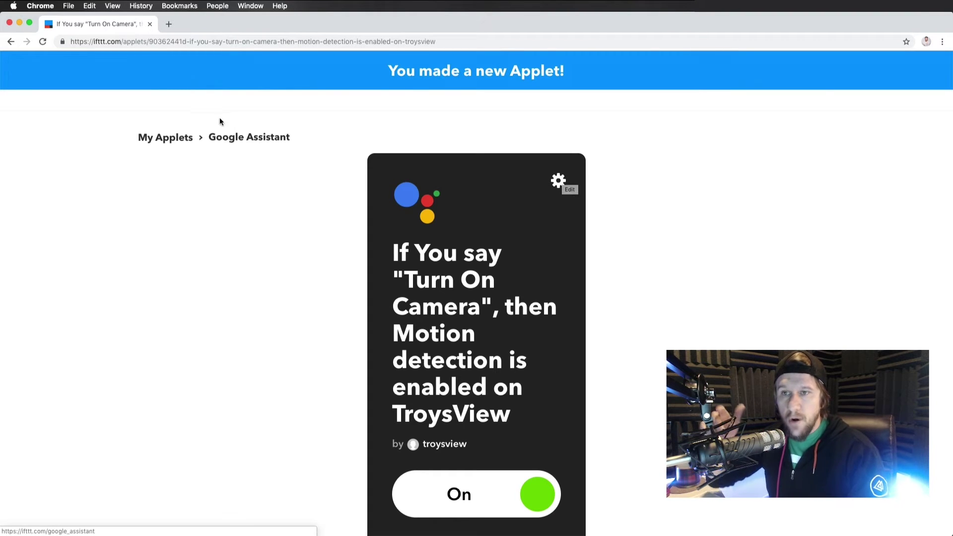
pyautogui.click(171, 137)
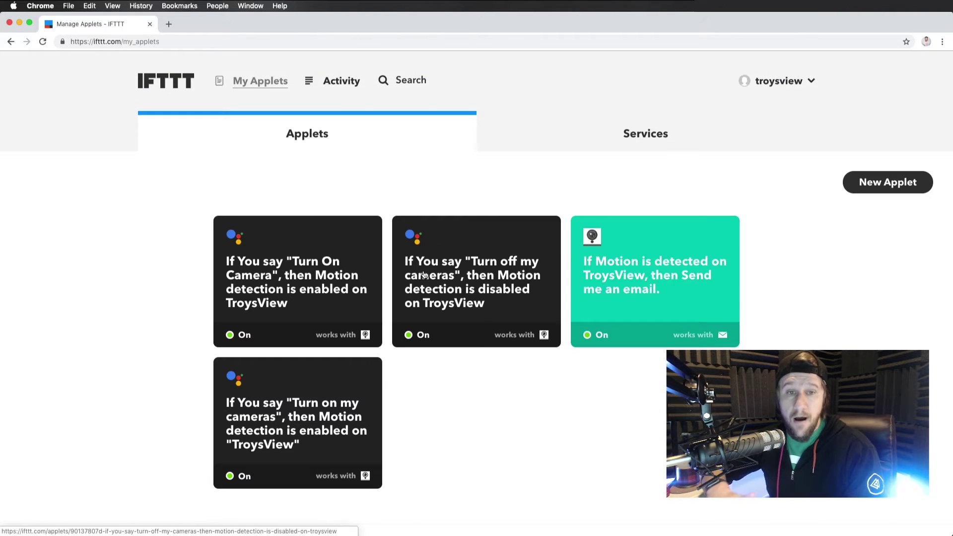
# Step: Start another applet triggered by Wyze Motion is detected on the TroysView camera
pyautogui.click(900, 184)
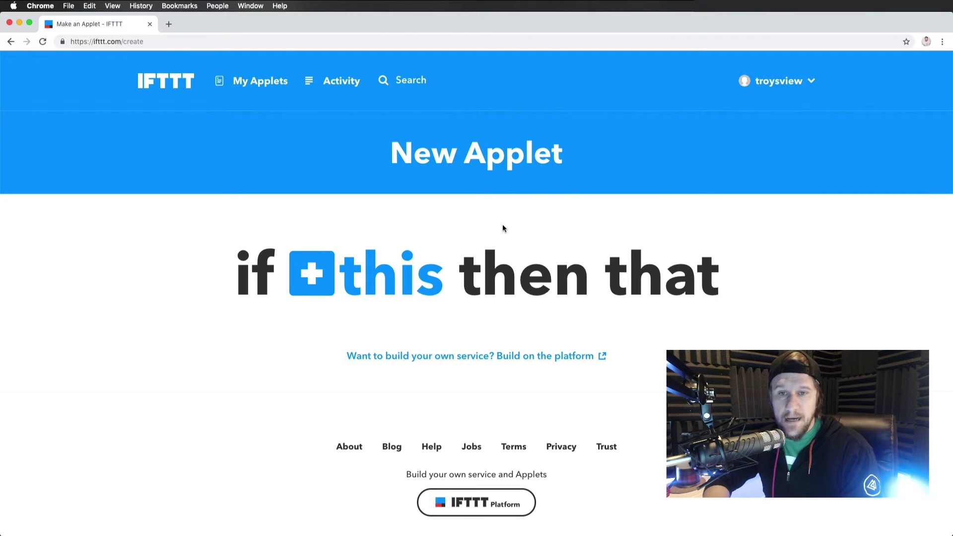
pyautogui.click(378, 267)
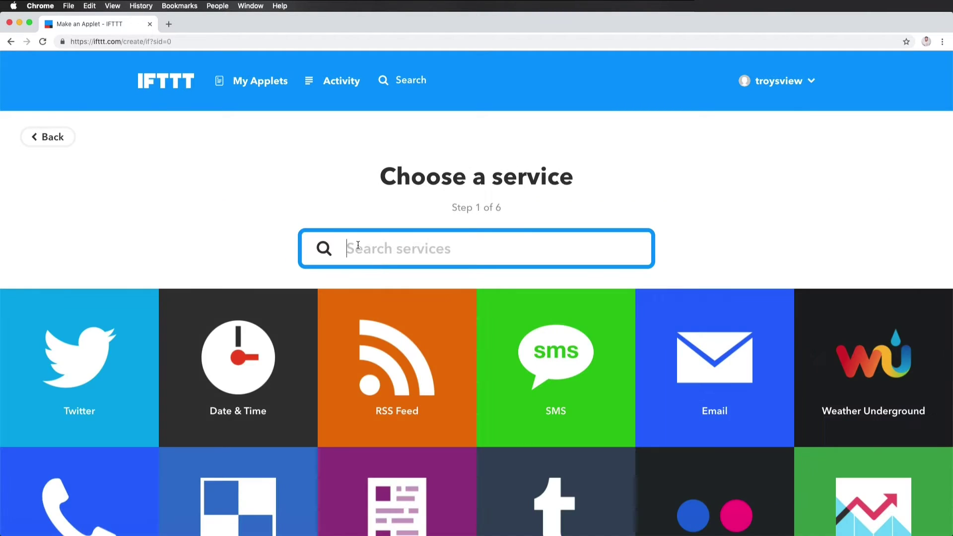
pyautogui.write('wyze')
pyautogui.click(489, 350)
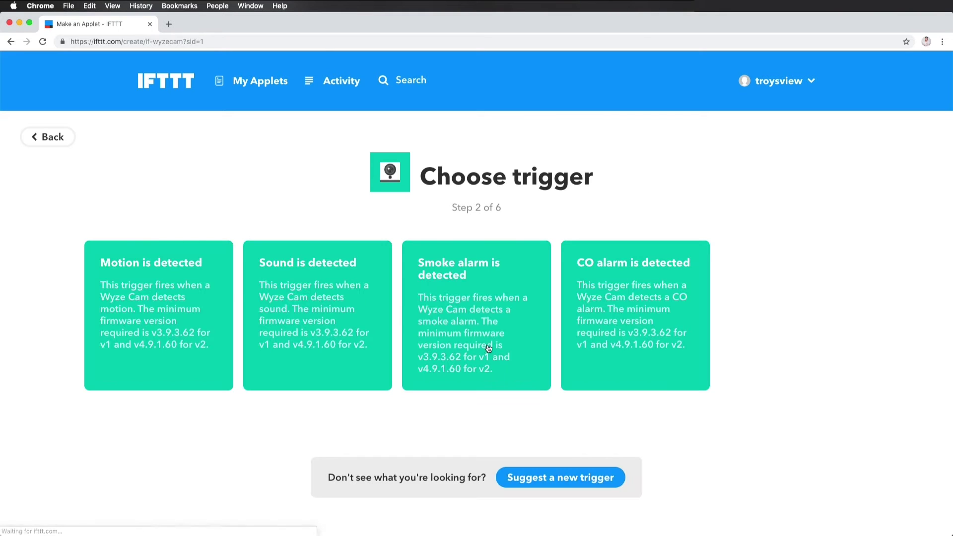
pyautogui.click(141, 296)
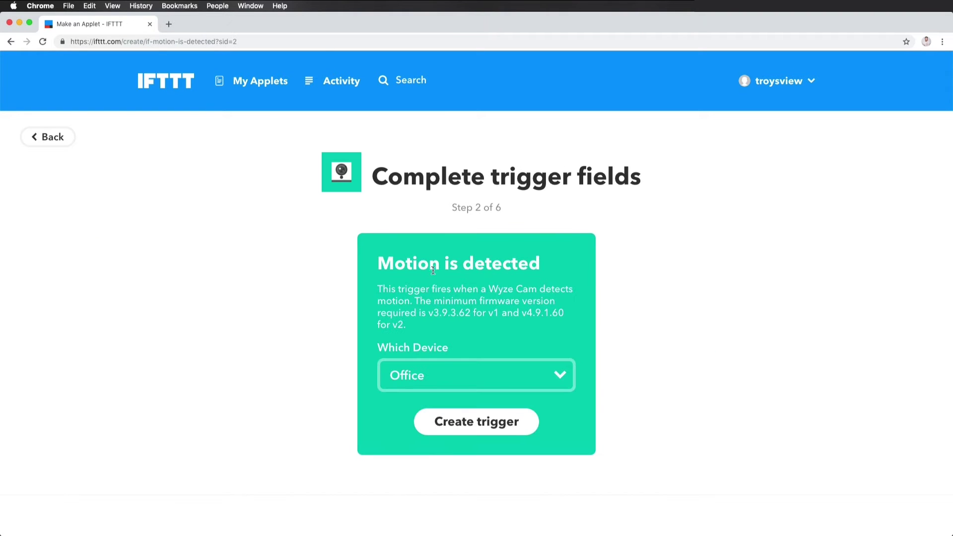
pyautogui.click(425, 377)
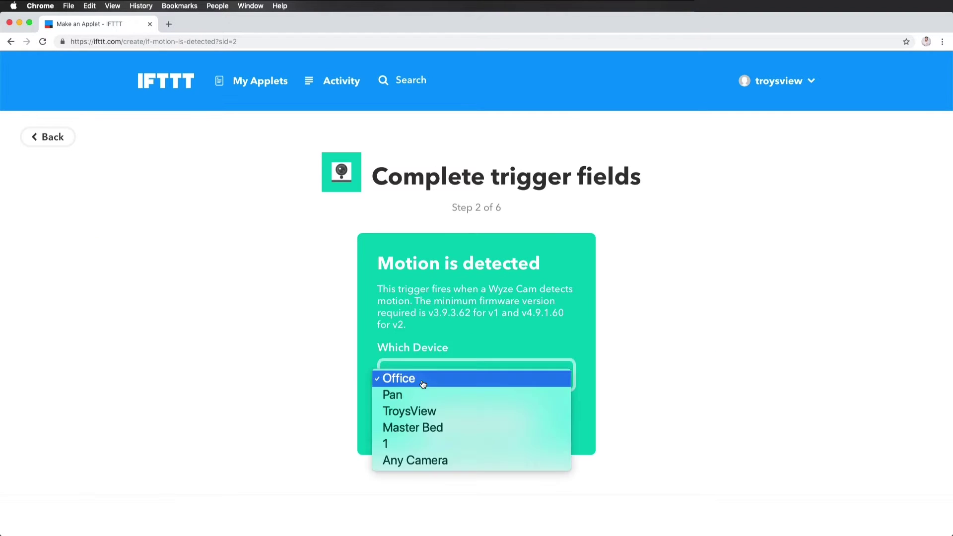
pyautogui.click(417, 410)
pyautogui.click(437, 422)
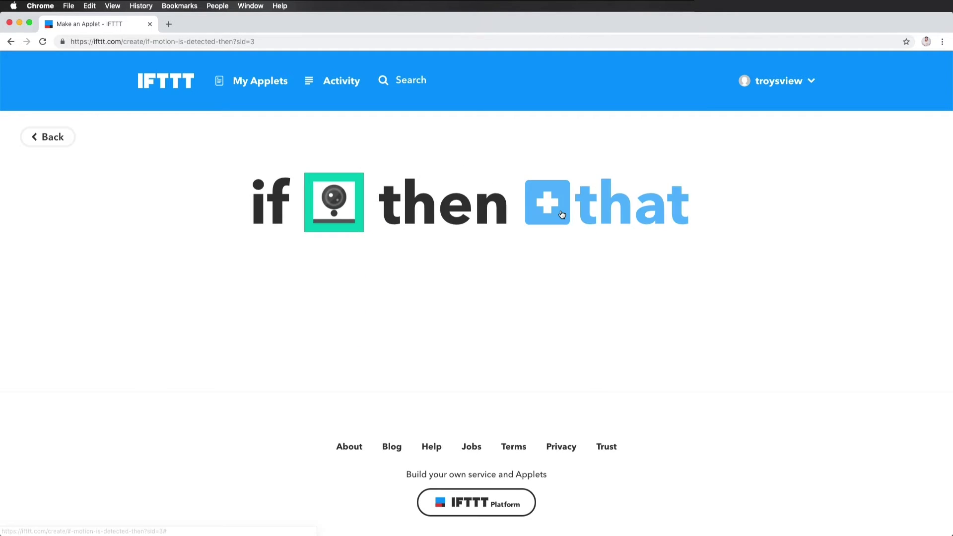
# Step: Choose Email's Send me an email as the applet's action
pyautogui.click(561, 215)
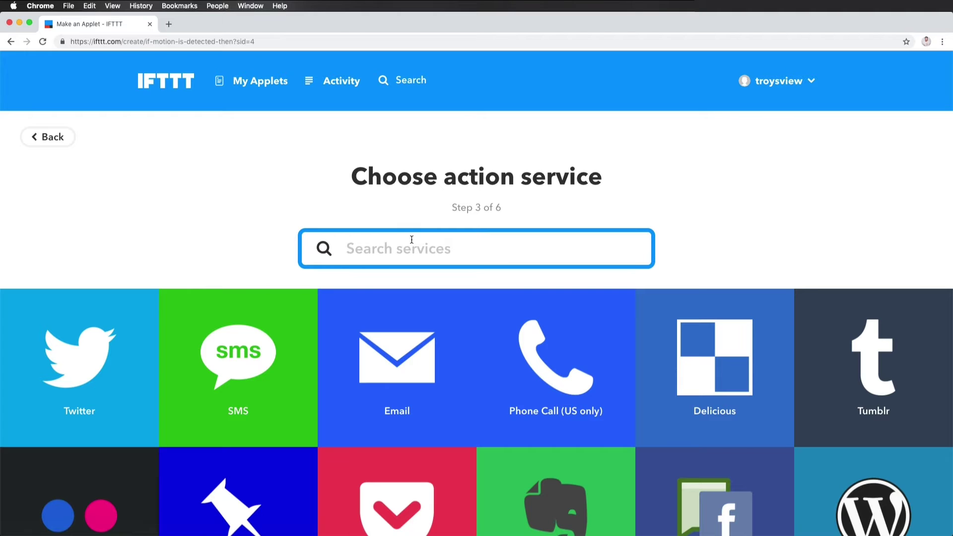
pyautogui.click(398, 337)
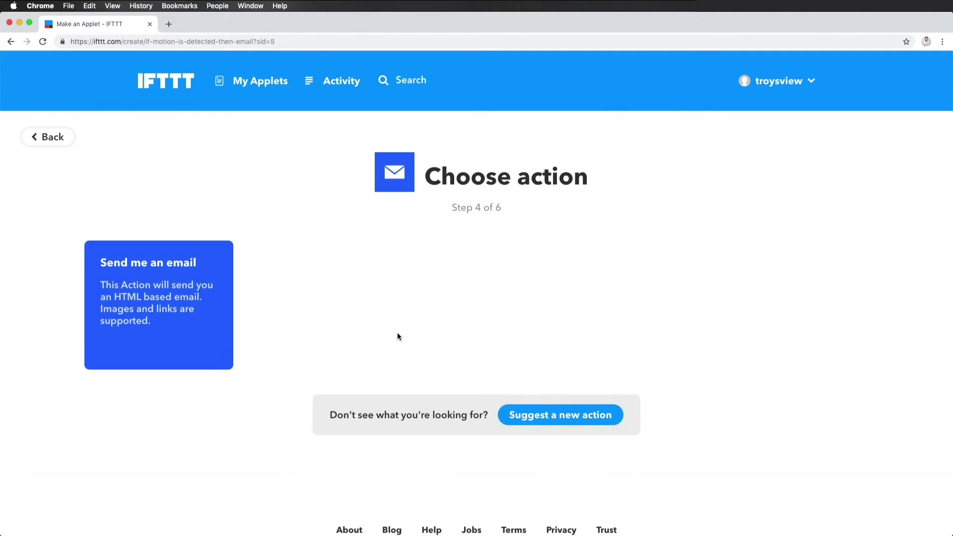
pyautogui.click(164, 299)
# Step: Replace the email subject with #MOTION and create the action
pyautogui.scroll(-5, 468, 355)
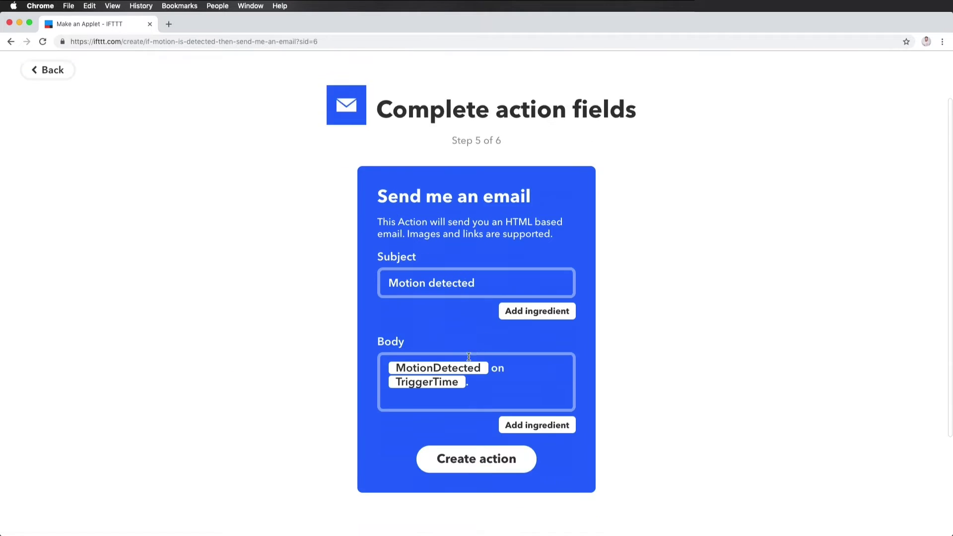
pyautogui.scroll(4, 469, 352)
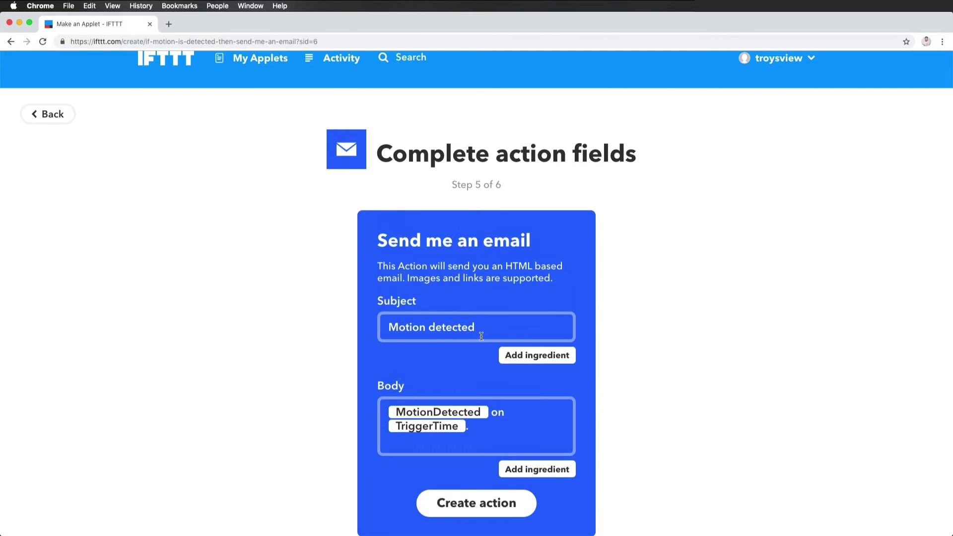
pyautogui.moveTo(482, 329); pyautogui.dragTo(357, 331)
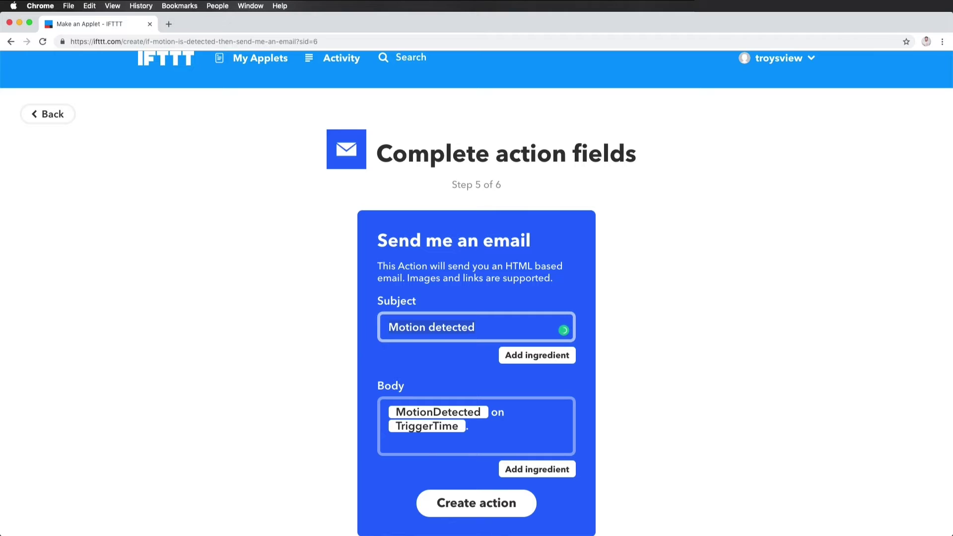
pyautogui.press('BackSpace')
pyautogui.write('#')
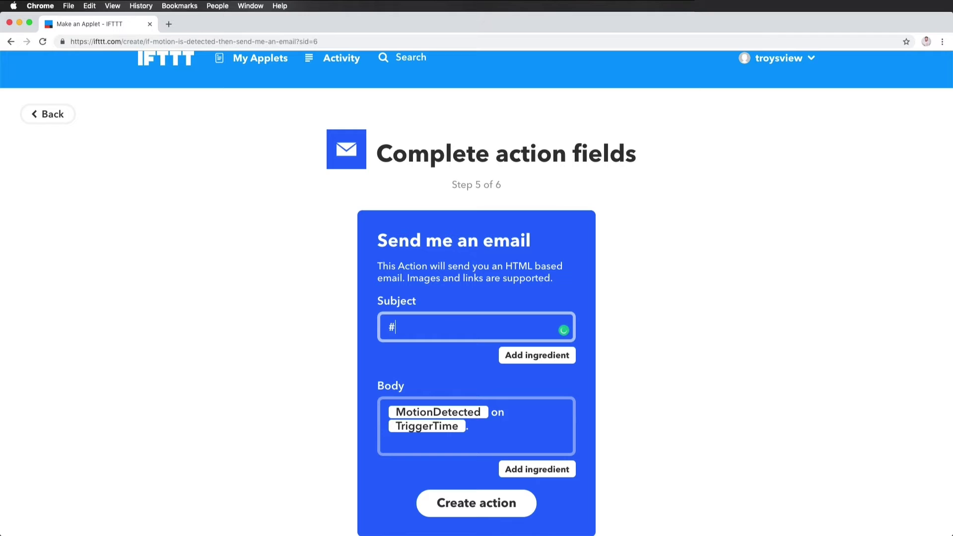
pyautogui.write('MOTION')
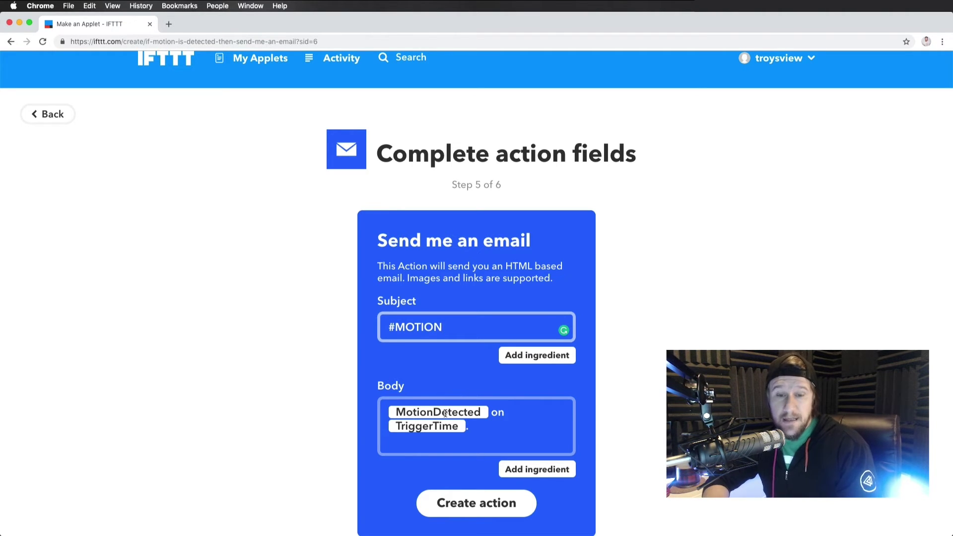
pyautogui.scroll(-3, 445, 413)
pyautogui.click(444, 429)
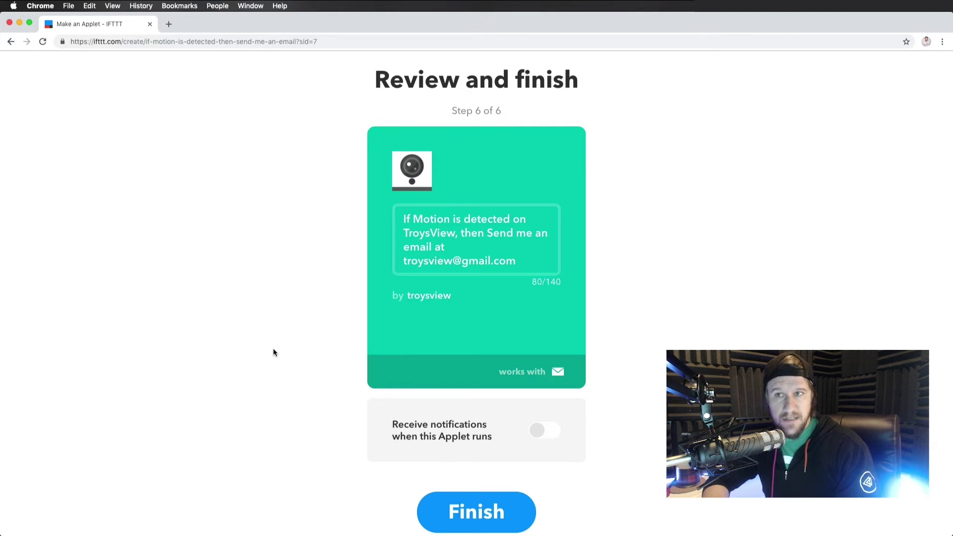
# Step: Review the motion-to-email applet summary, then search Spotlight for 'scri'
pyautogui.scroll(3, 273, 353)
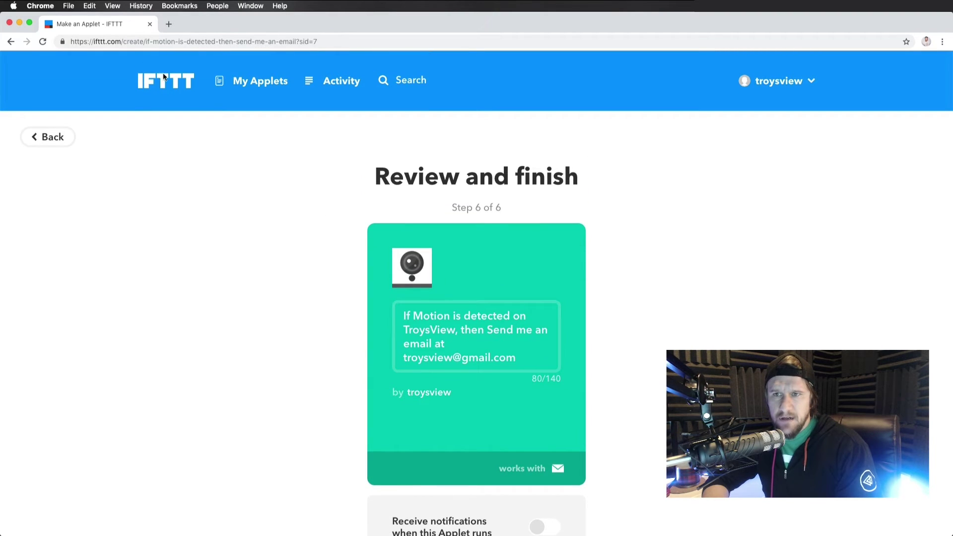
pyautogui.scroll(-3, 263, 240)
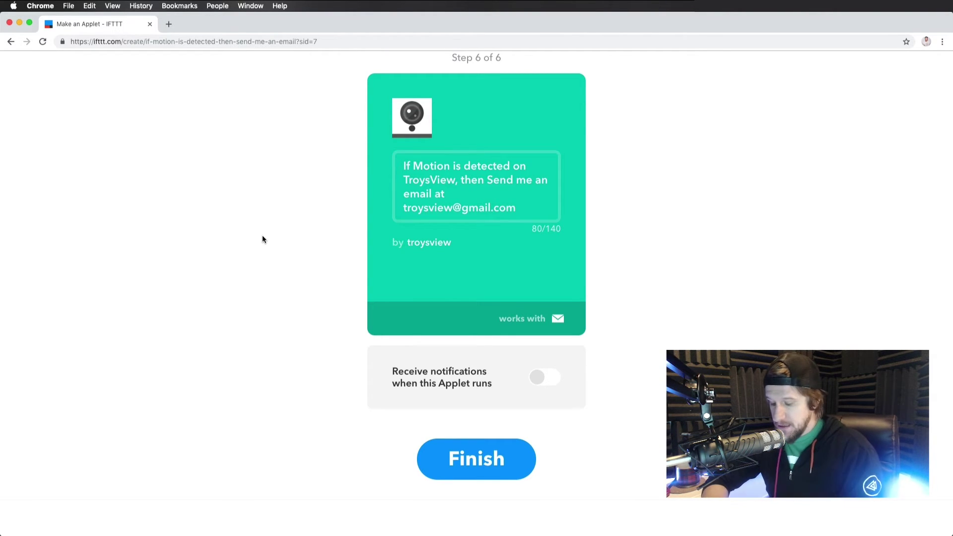
pyautogui.press('super+space')
pyautogui.write('scri')
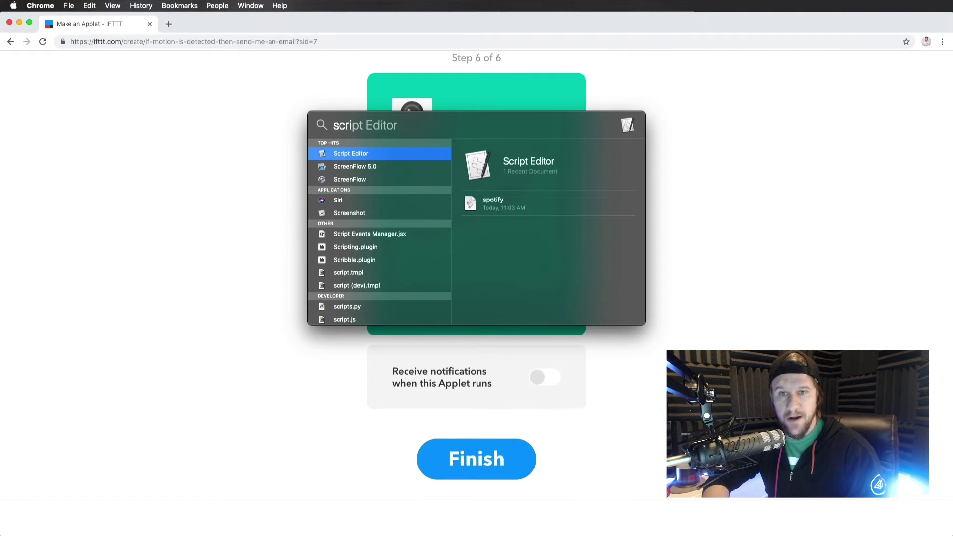
# Step: Open the saved spotify script in Script Editor, enlarge its window and select the track URI
pyautogui.press('Return')
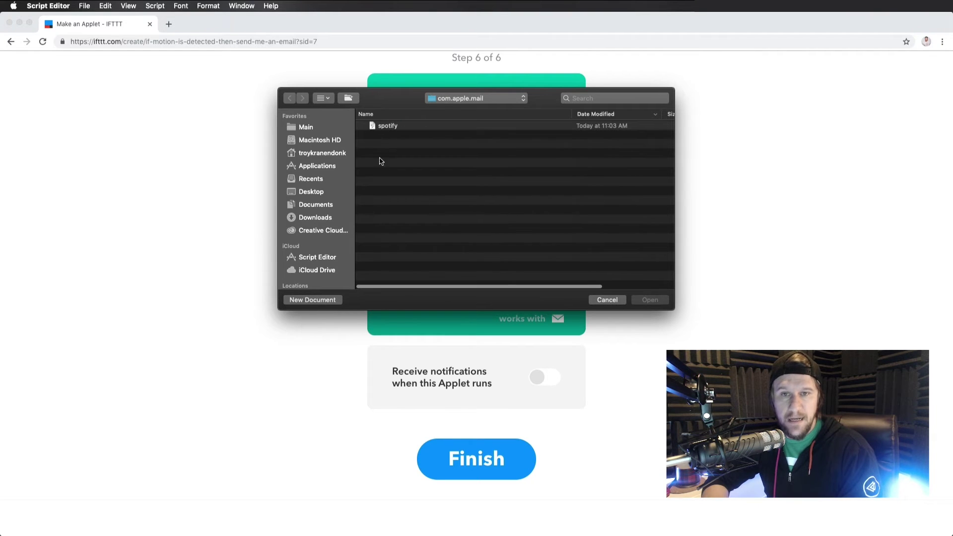
pyautogui.click(392, 126)
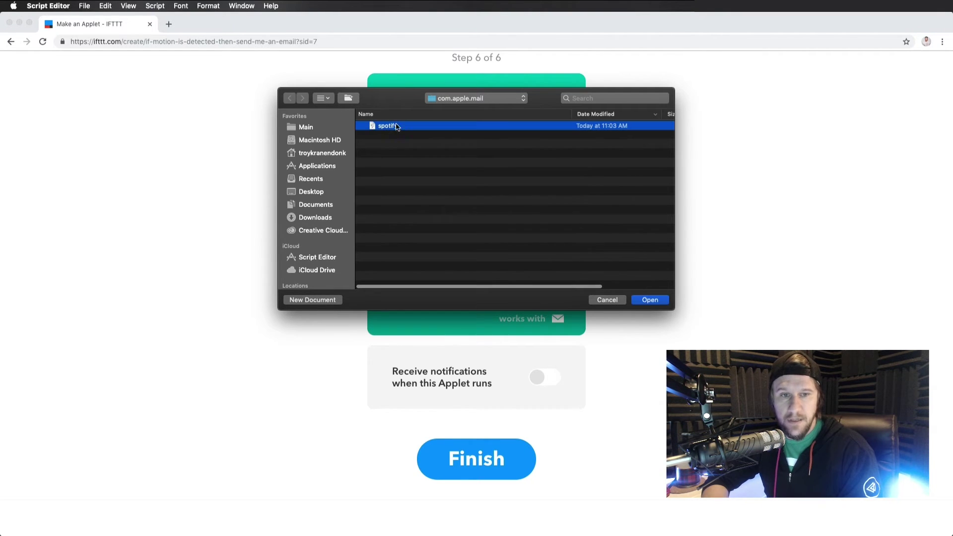
pyautogui.click(649, 300)
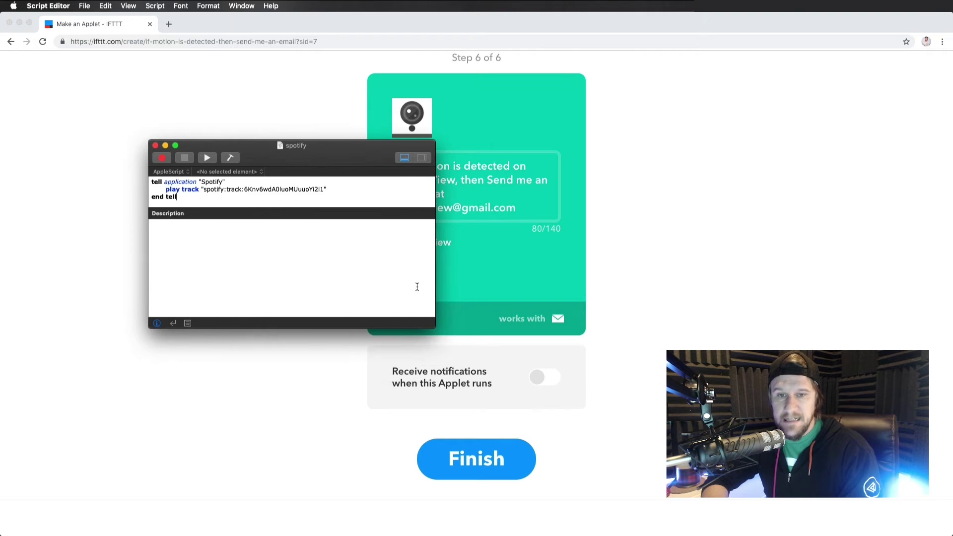
pyautogui.moveTo(436, 321); pyautogui.dragTo(729, 493)
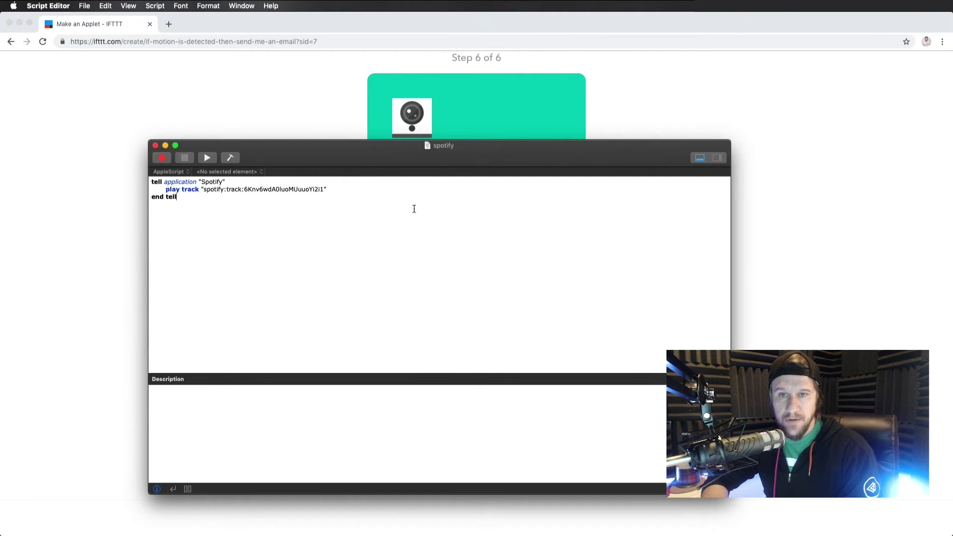
pyautogui.moveTo(400, 162); pyautogui.dragTo(519, 119)
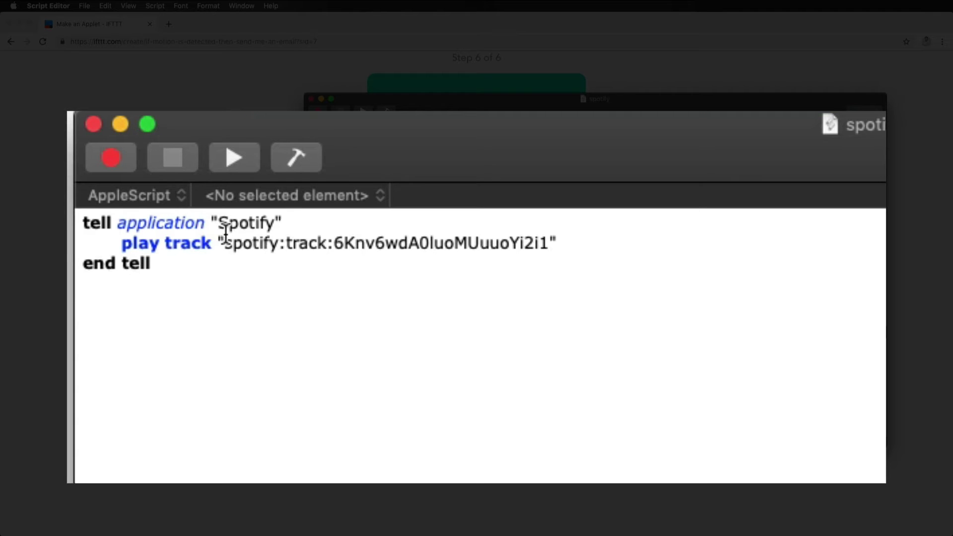
pyautogui.moveTo(232, 246); pyautogui.dragTo(546, 247)
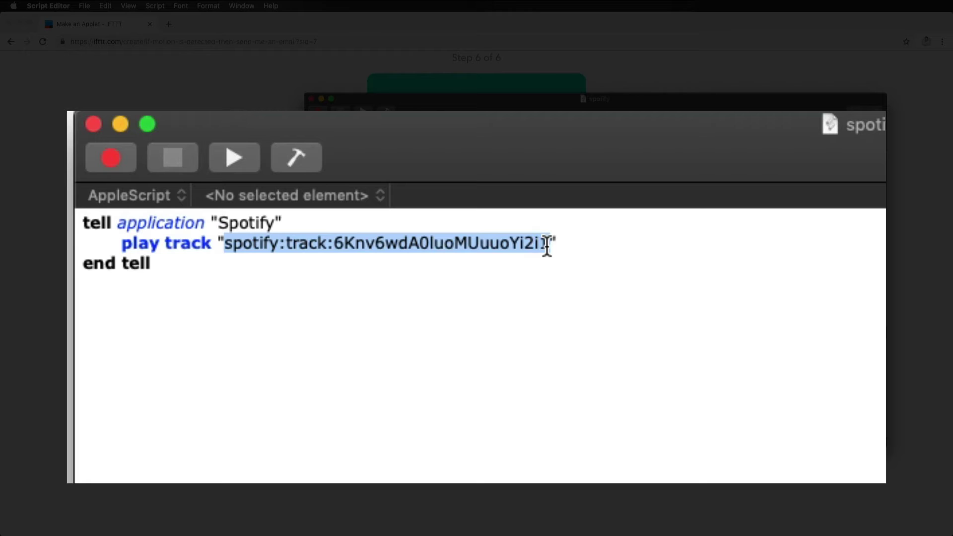
pyautogui.moveTo(546, 247); pyautogui.dragTo(549, 255)
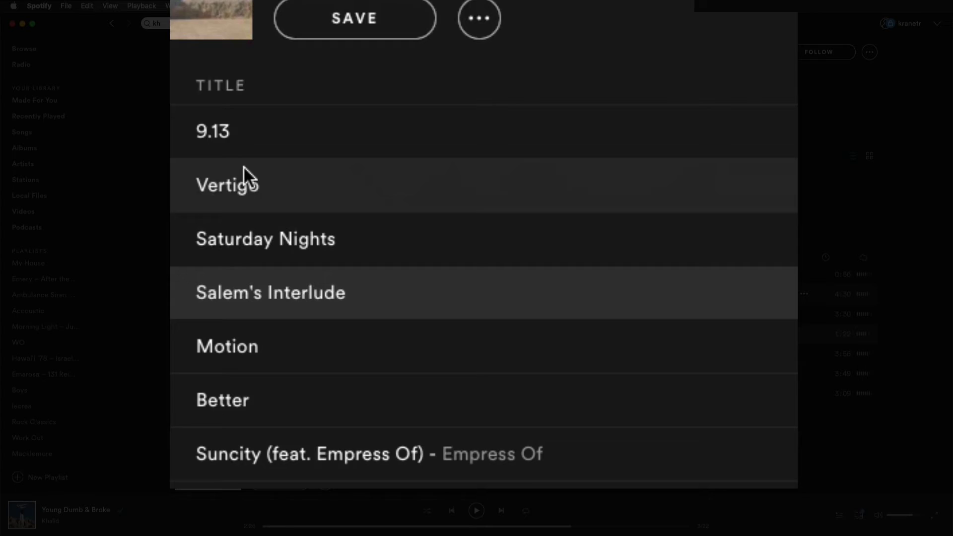
pyautogui.scroll(-3, 243, 165)
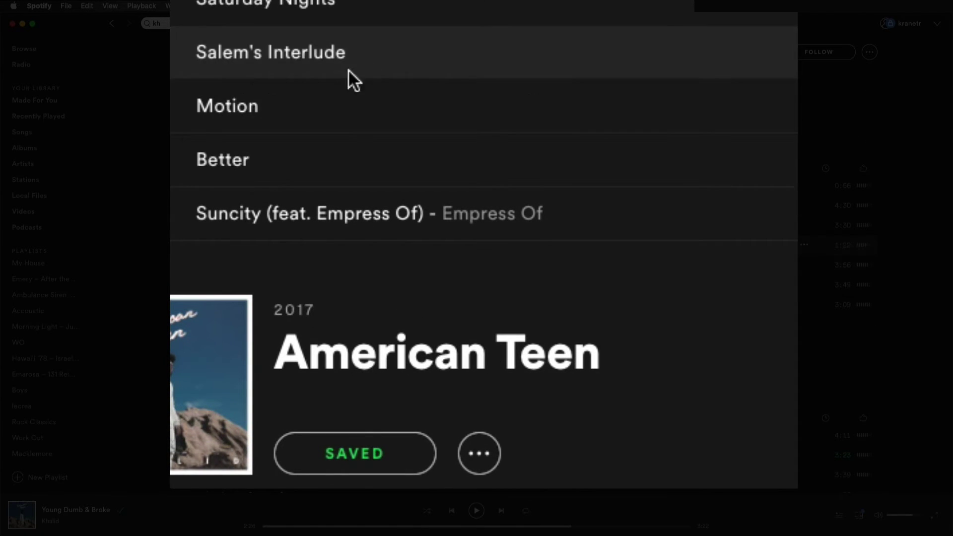
# Step: Copy the Khalid song's Spotify URI via Share > Copy Spotify URI
pyautogui.rightClick(377, 56)
pyautogui.moveTo(485, 434)
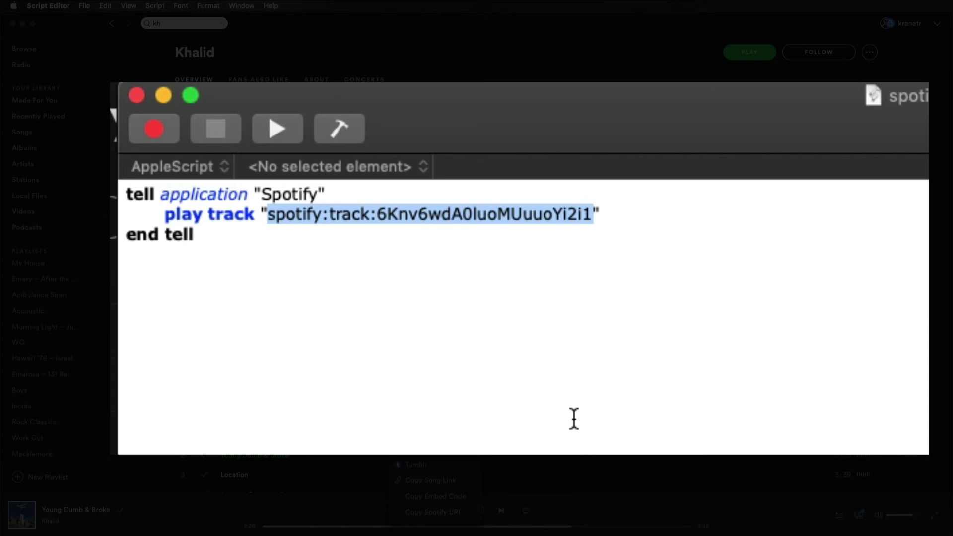
pyautogui.click(573, 418)
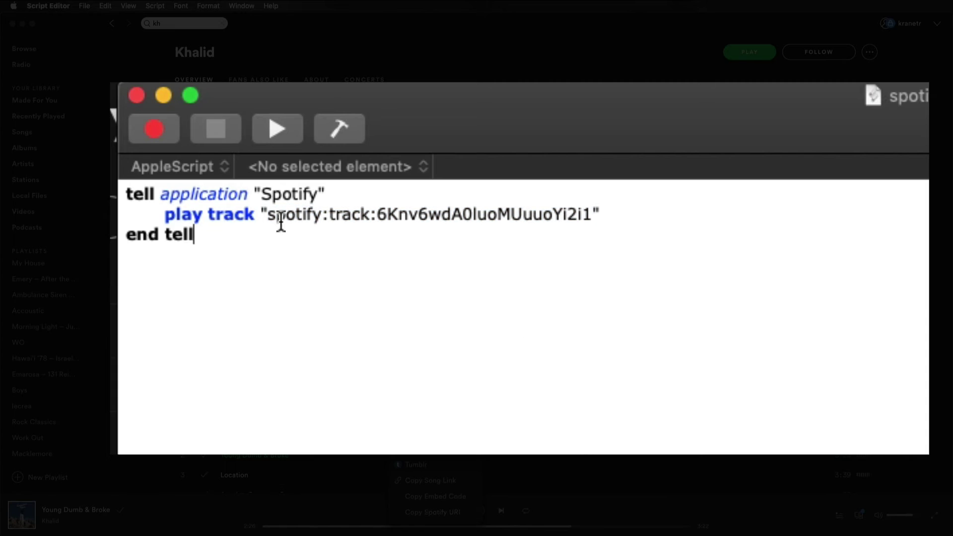
# Step: Duplicate the play-track script as 'Untitled (spotify copy)' and close the save sheet unsaved
pyautogui.click(592, 212)
pyautogui.press('super+s')
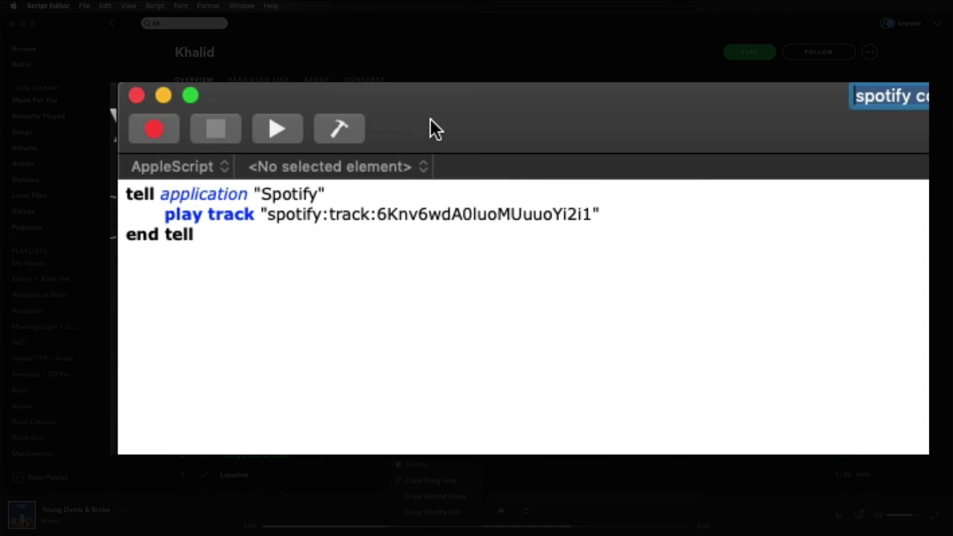
pyautogui.press('Return')
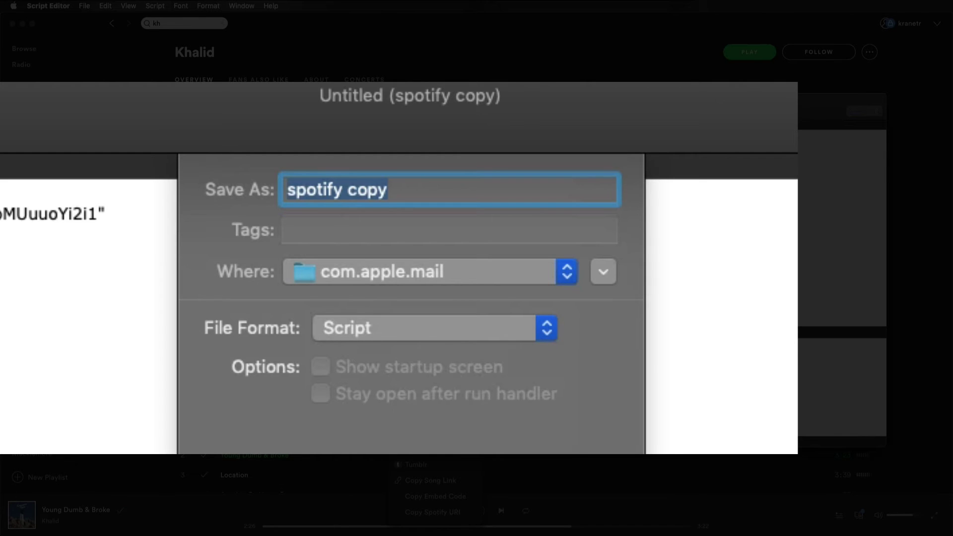
pyautogui.press('Escape')
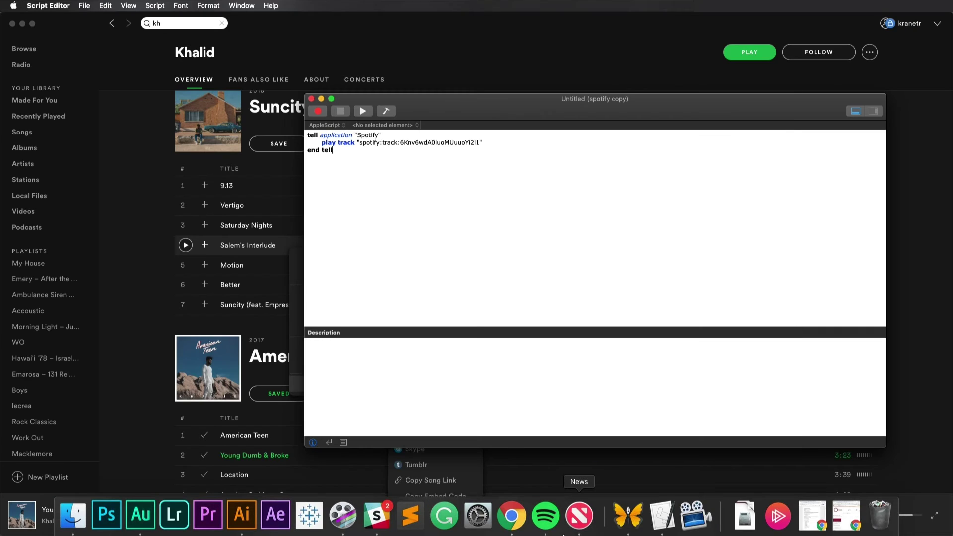
# Step: Launch Mail by searching 'mail' in Spotlight
pyautogui.press('super+space')
pyautogui.write('mail')
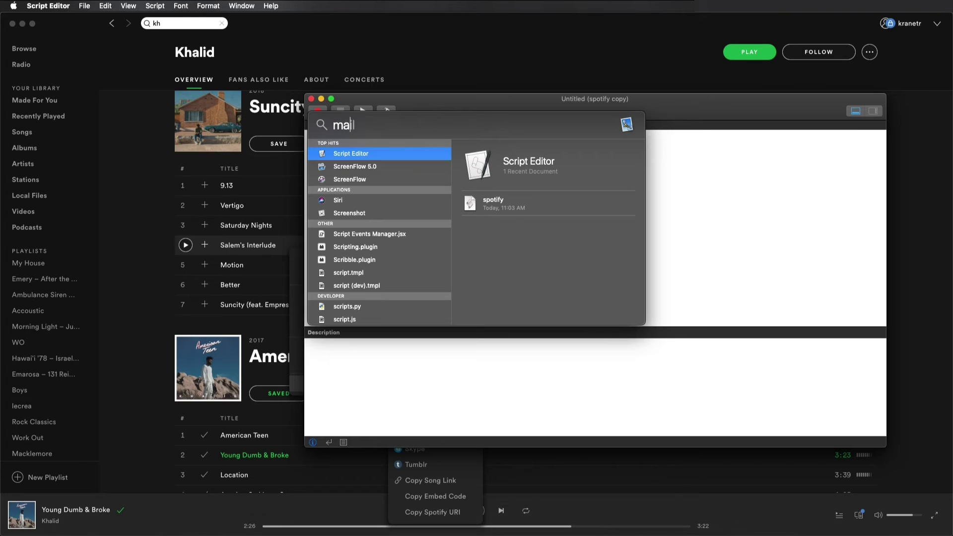
pyautogui.press('Return')
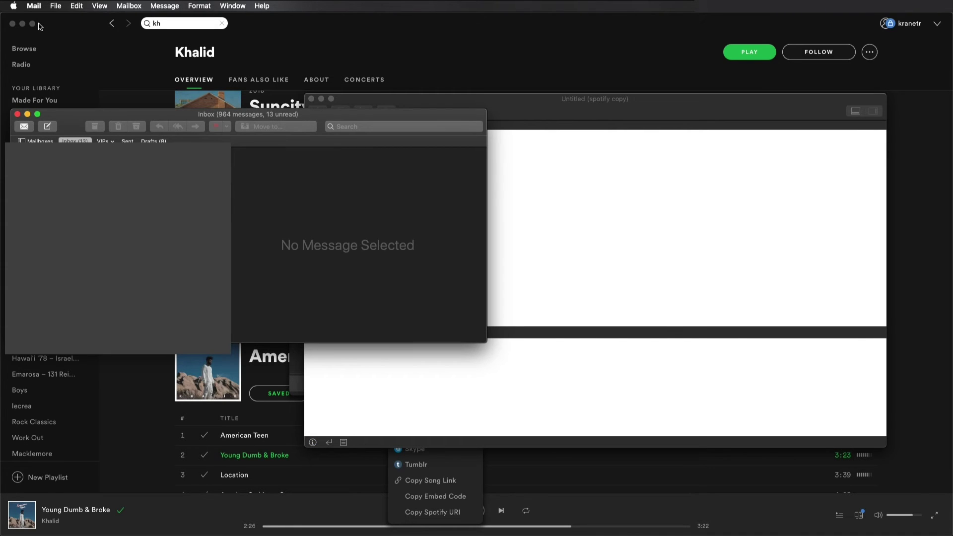
# Step: Open the Spotify rule from Mail Preferences > Rules
pyautogui.click(35, 7)
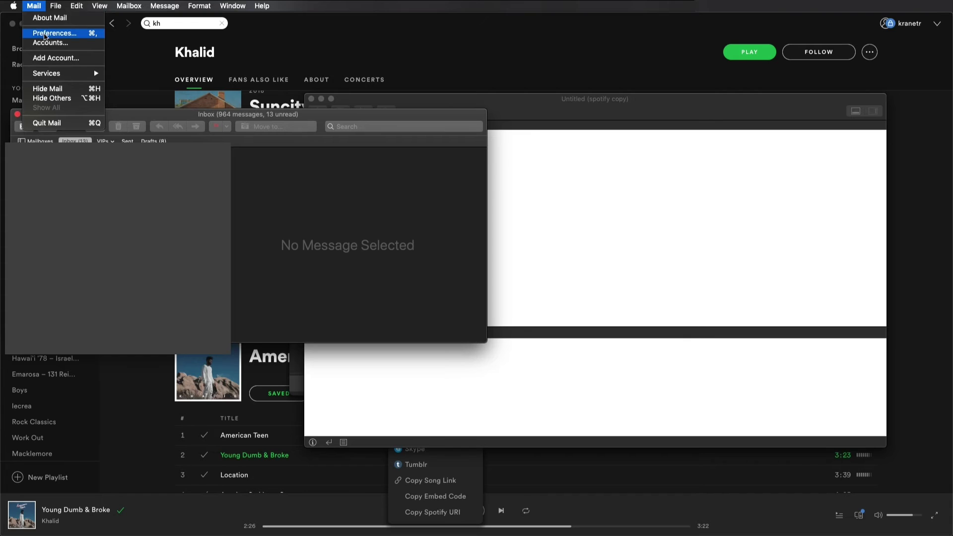
pyautogui.click(44, 32)
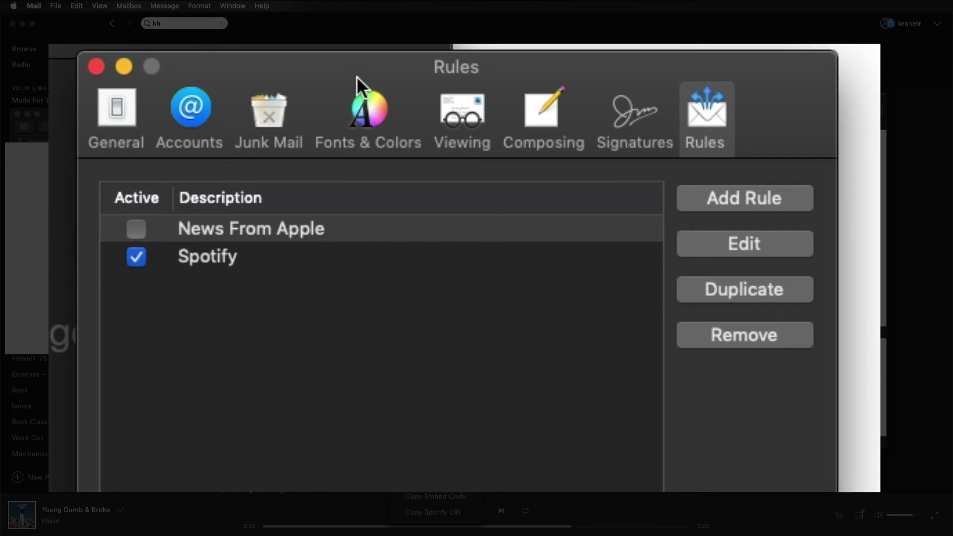
pyautogui.click(298, 229)
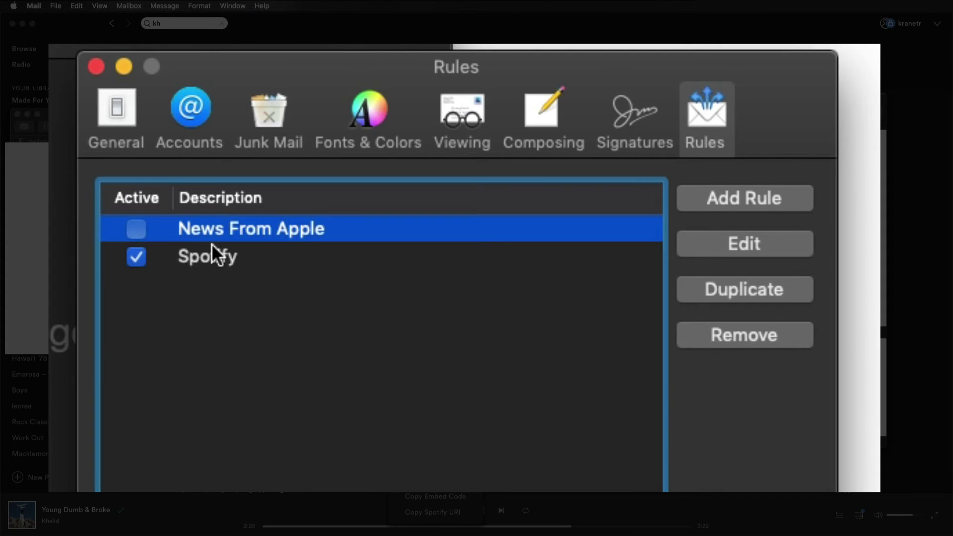
pyautogui.doubleClick(219, 254)
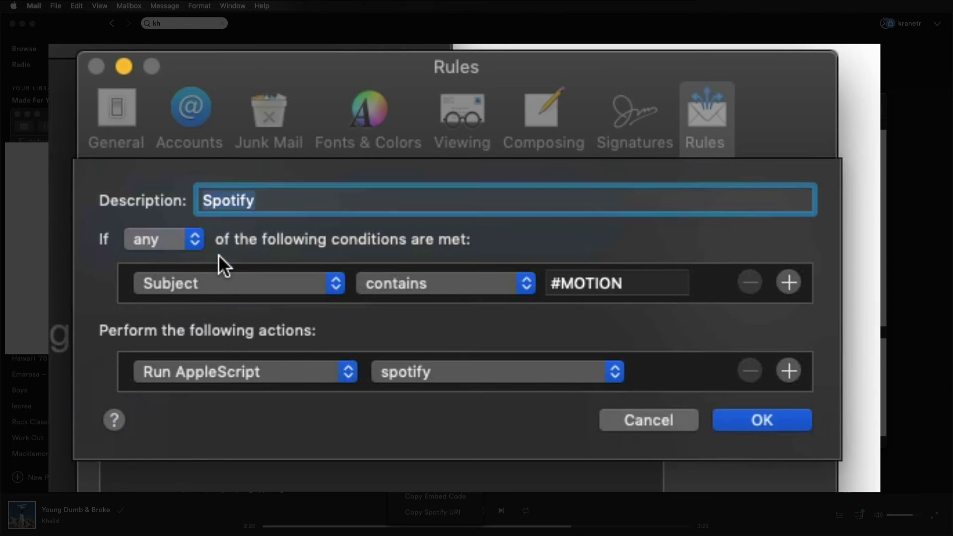
# Step: Confirm the rule matches any condition, with Subject contains '#MOTION'
pyautogui.click(133, 244)
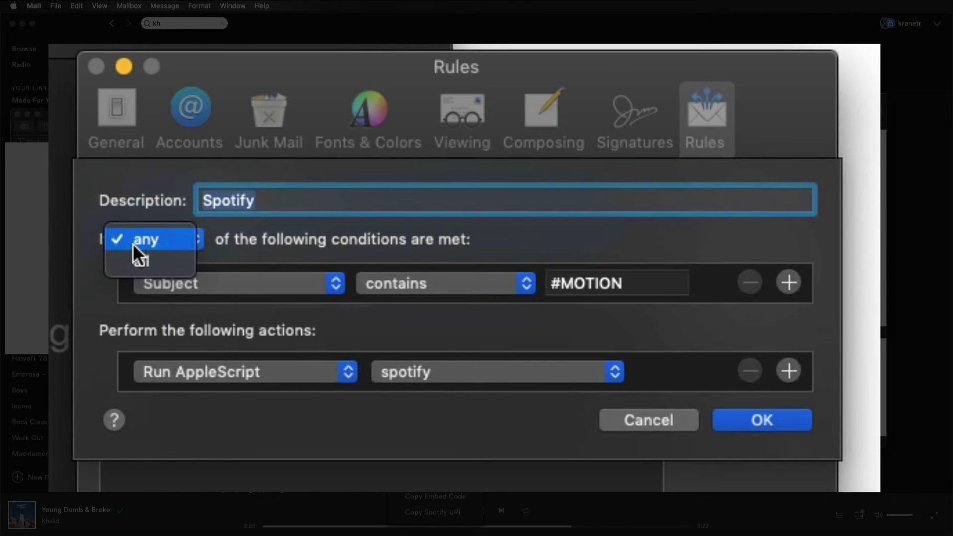
pyautogui.click(160, 238)
pyautogui.click(169, 285)
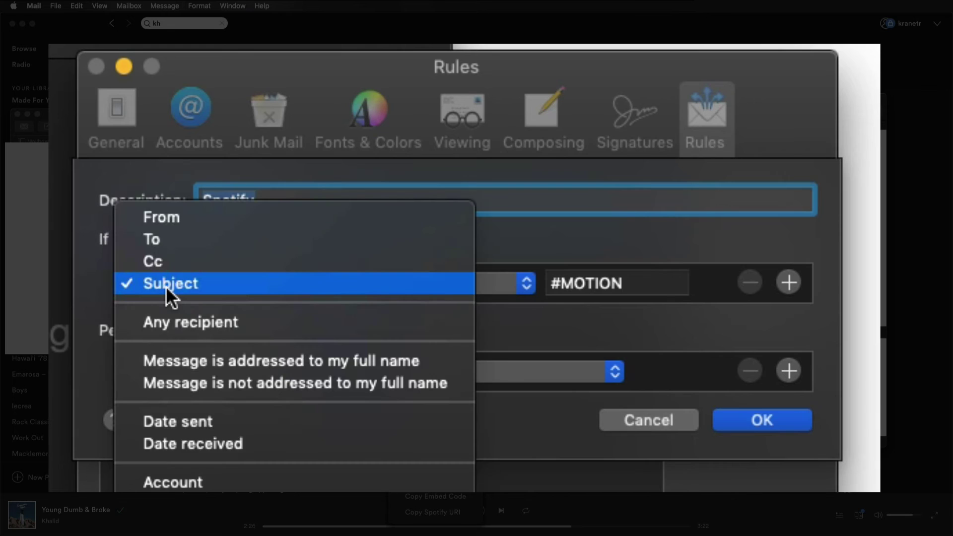
pyautogui.click(166, 284)
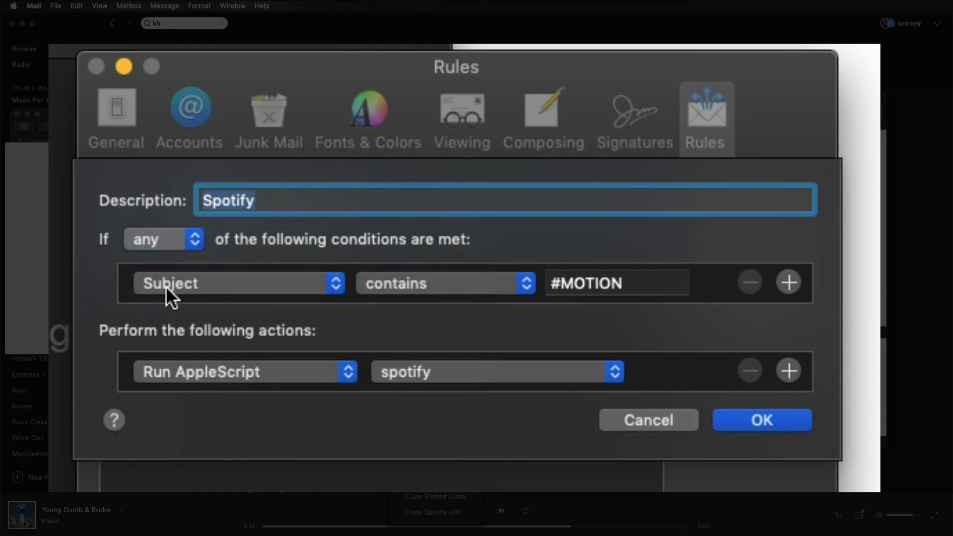
pyautogui.moveTo(637, 289); pyautogui.dragTo(552, 283)
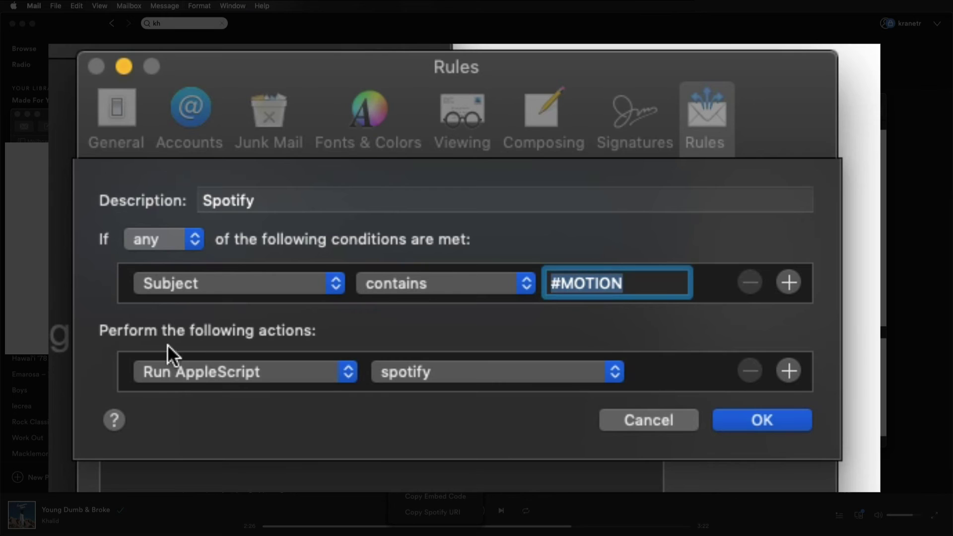
# Step: Keep the action as Run AppleScript 'spotify' and save the rule
pyautogui.click(155, 371)
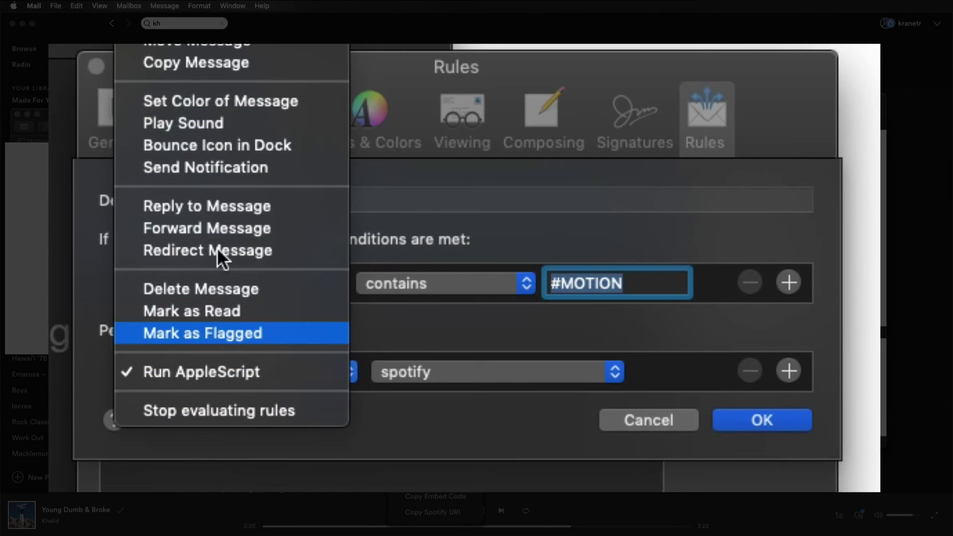
pyautogui.click(418, 407)
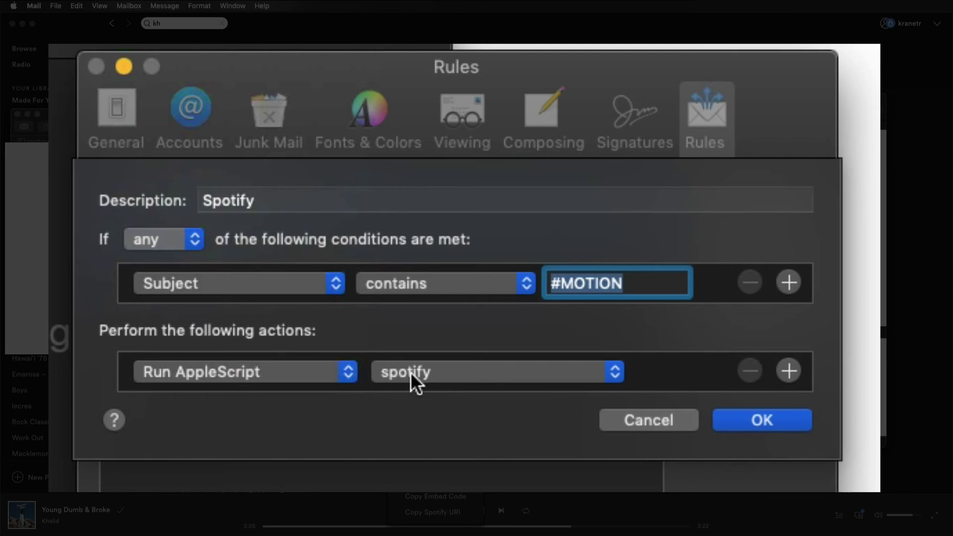
pyautogui.click(412, 374)
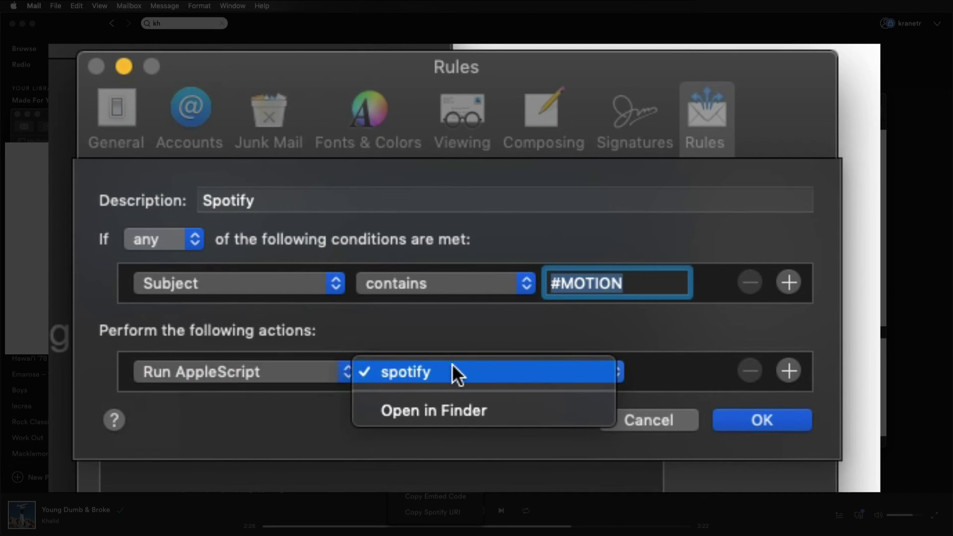
pyautogui.click(415, 368)
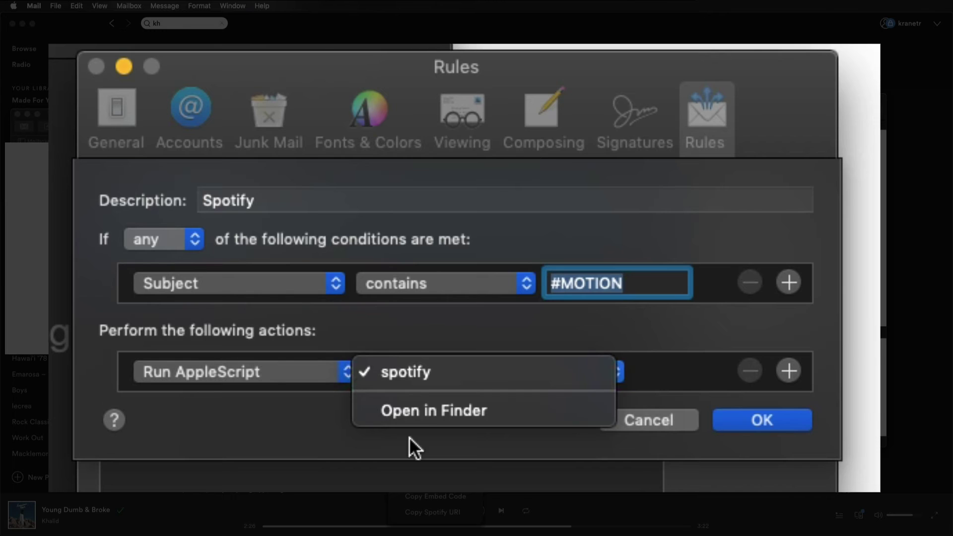
pyautogui.click(407, 472)
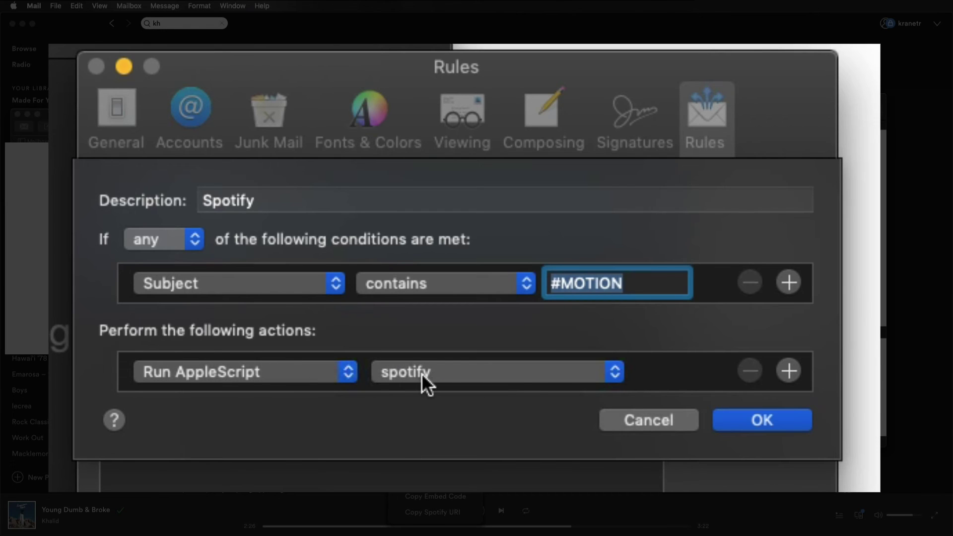
pyautogui.click(752, 421)
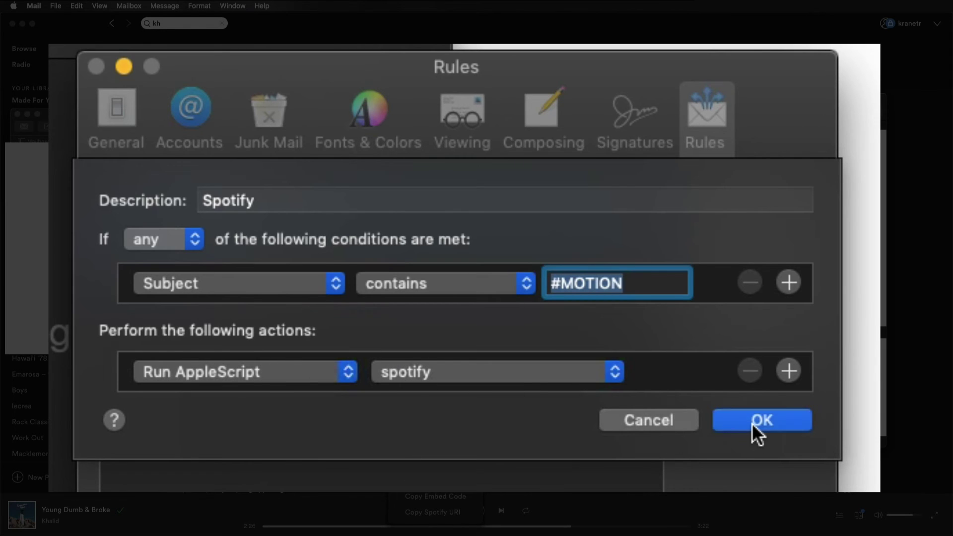